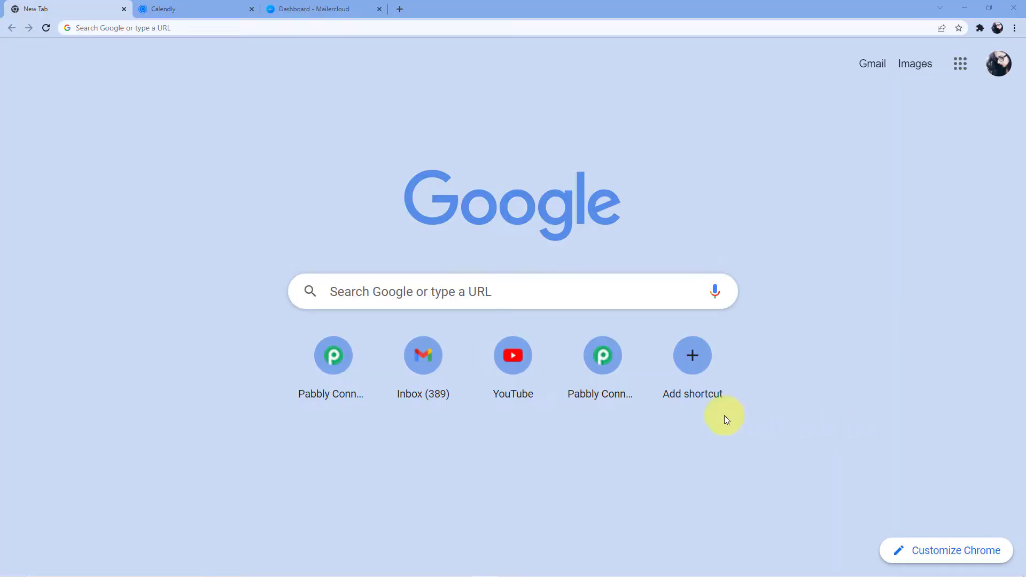
Load pabbly.com/connect in the new tab and dismiss the discount offer.
left_click(252, 26)
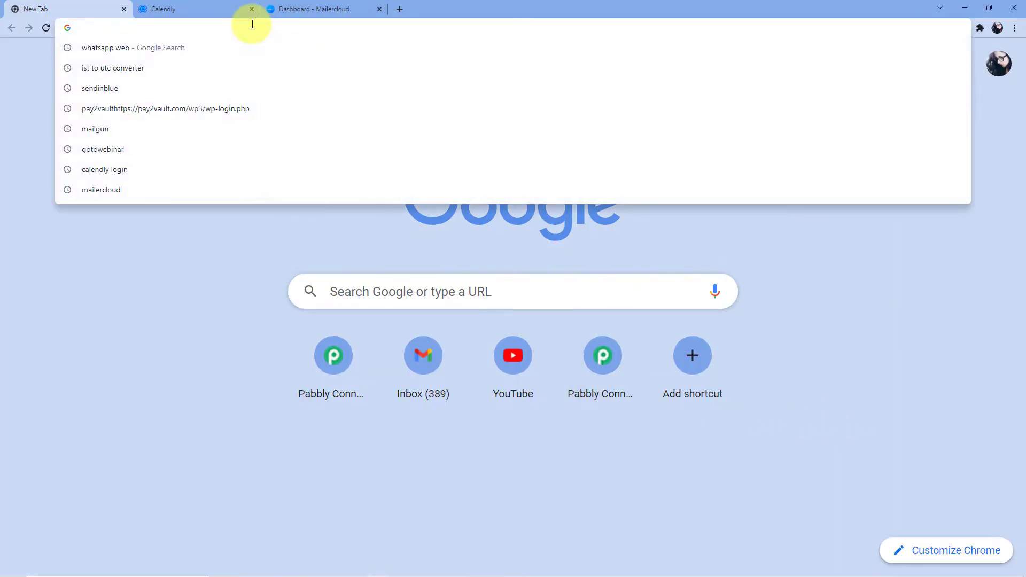
type("Pabbly.")
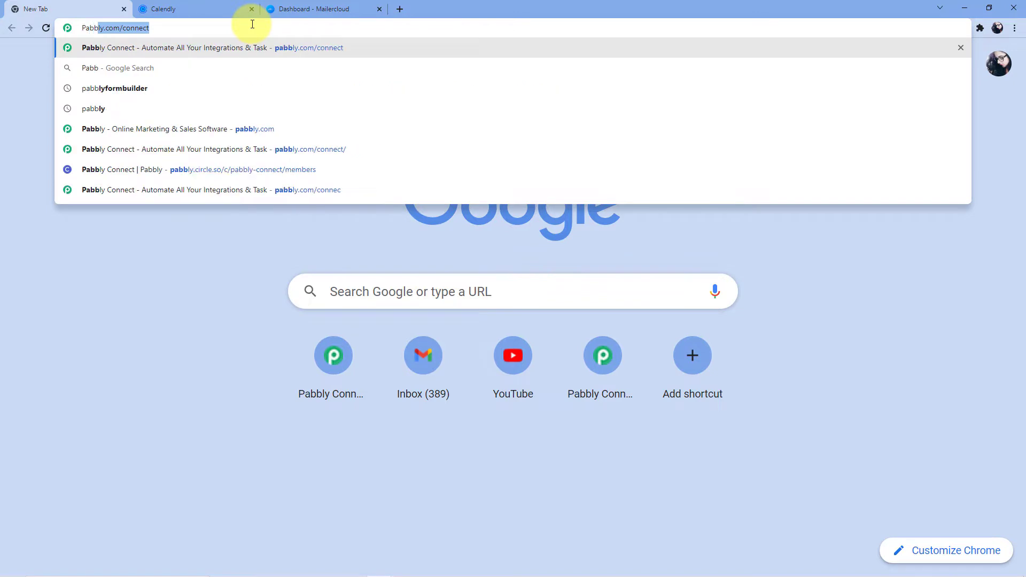
type("com/")
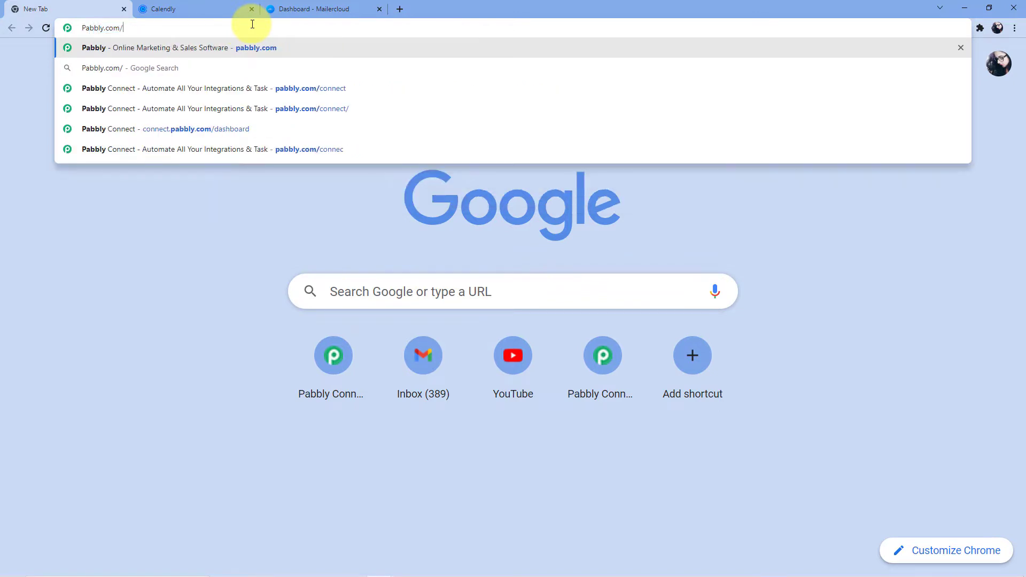
type("comnect")
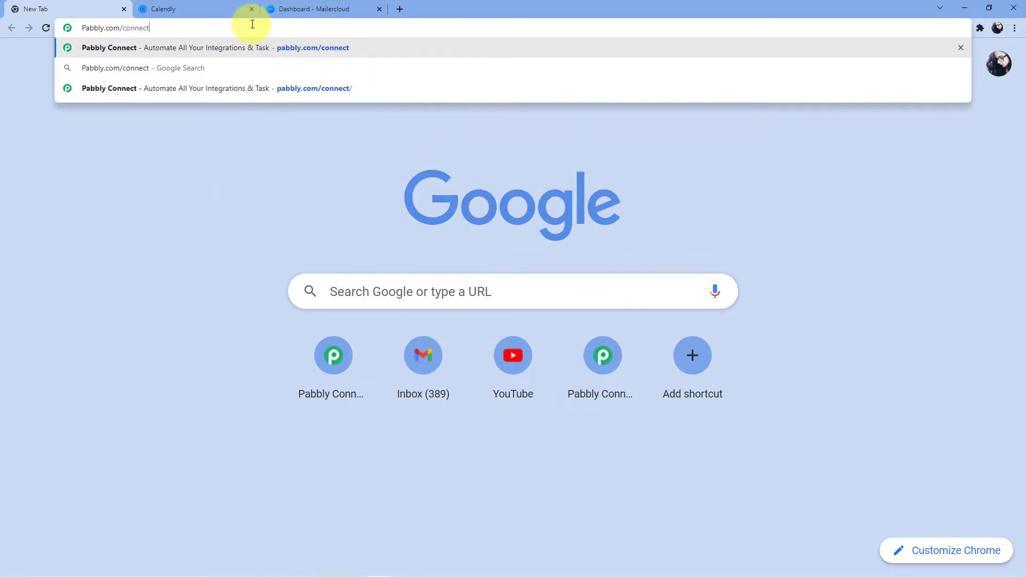
key("Return")
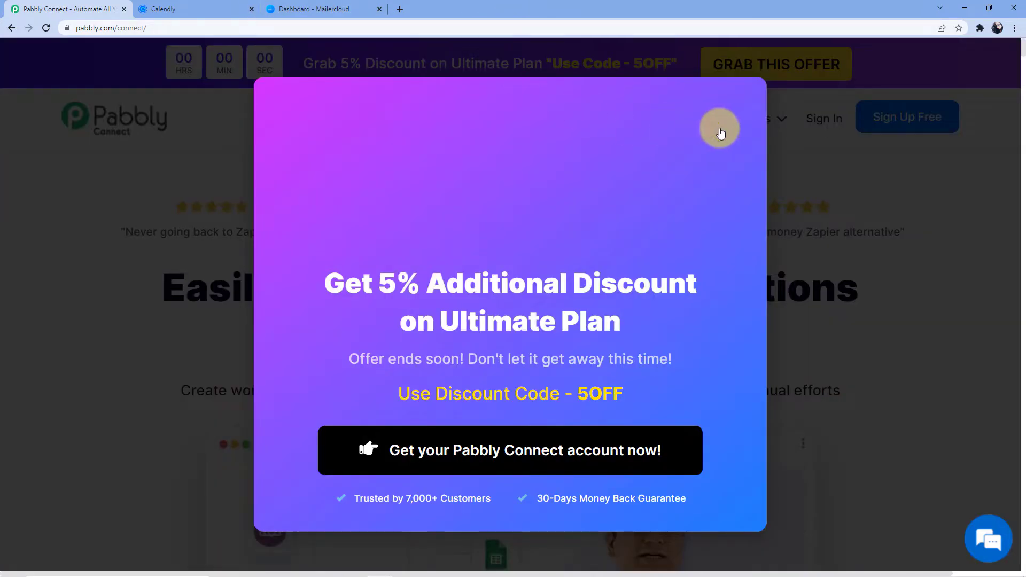
left_click(714, 131)
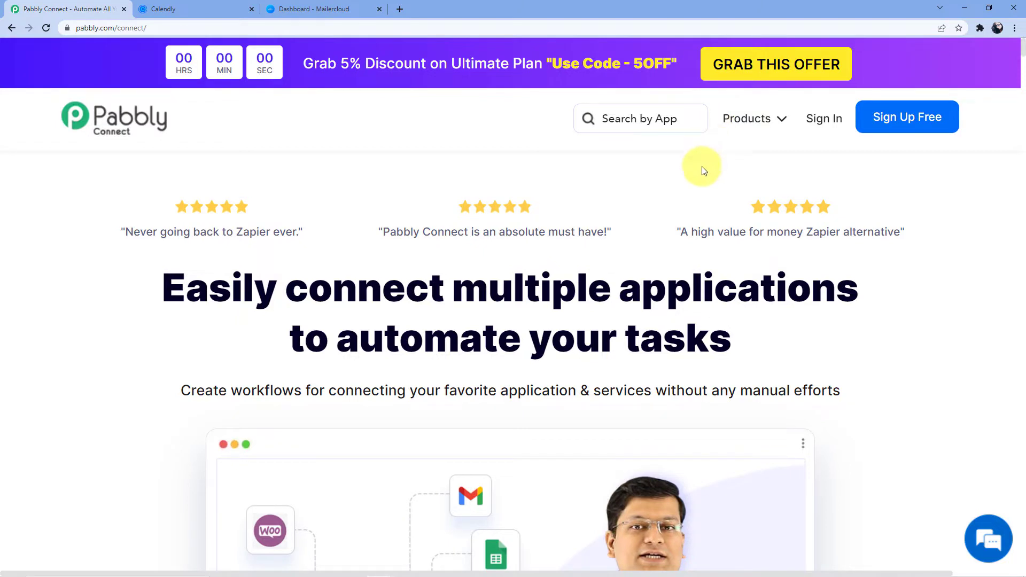
Sign in, open the Pabbly Connect app's dashboard, and start creating a new workflow.
left_click(817, 120)
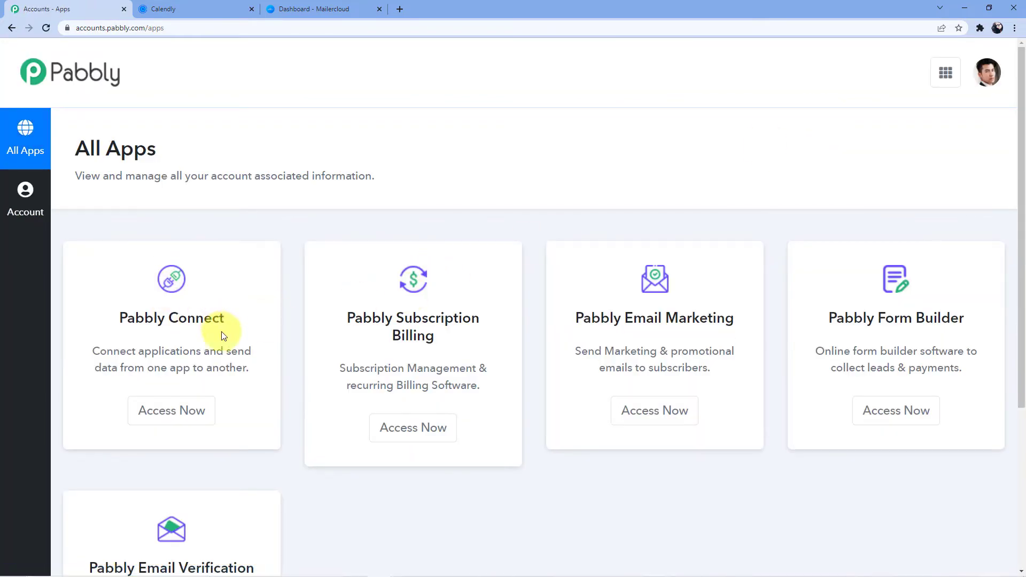
left_click(168, 419)
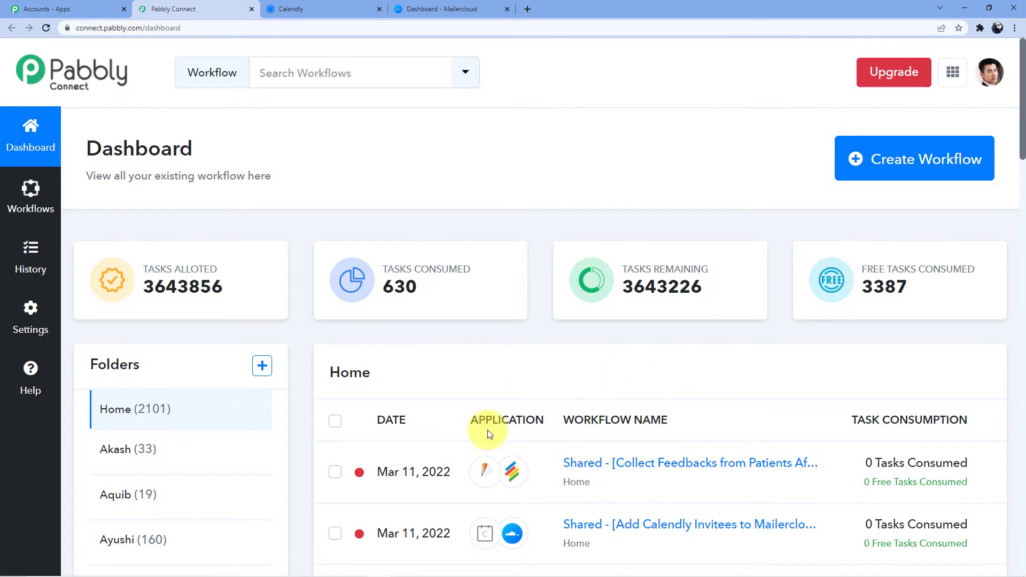
scroll(488, 435, "down", 17)
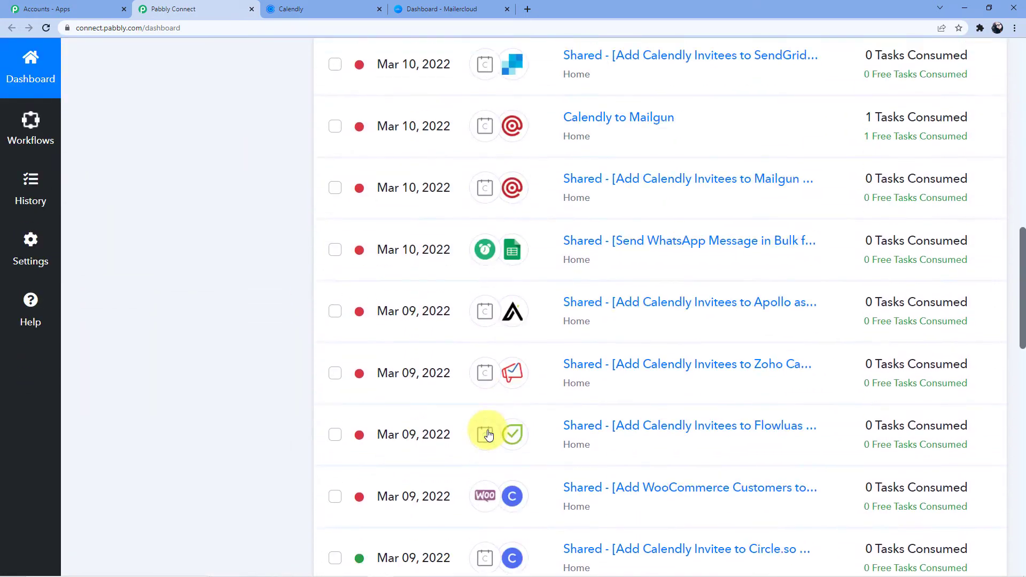
scroll(489, 435, "up", 17)
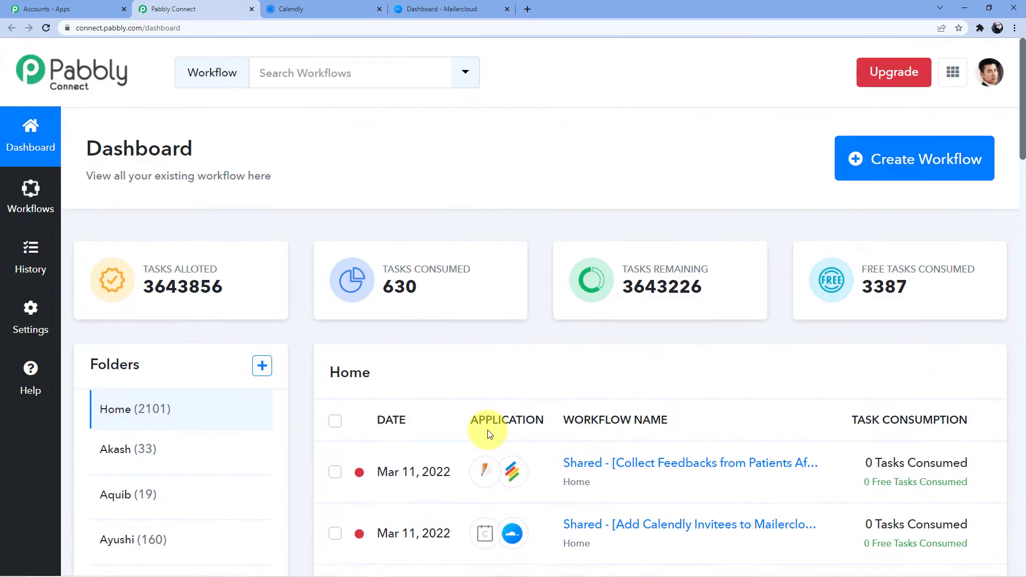
left_click(855, 160)
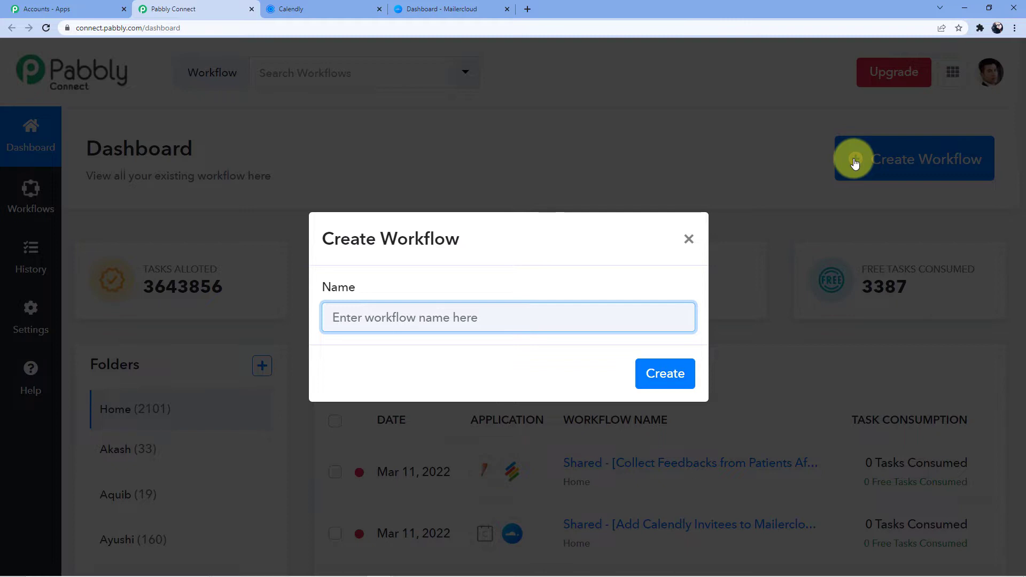
Name the new workflow 'Calendly to Mailercloud' and create it.
left_click(357, 316)
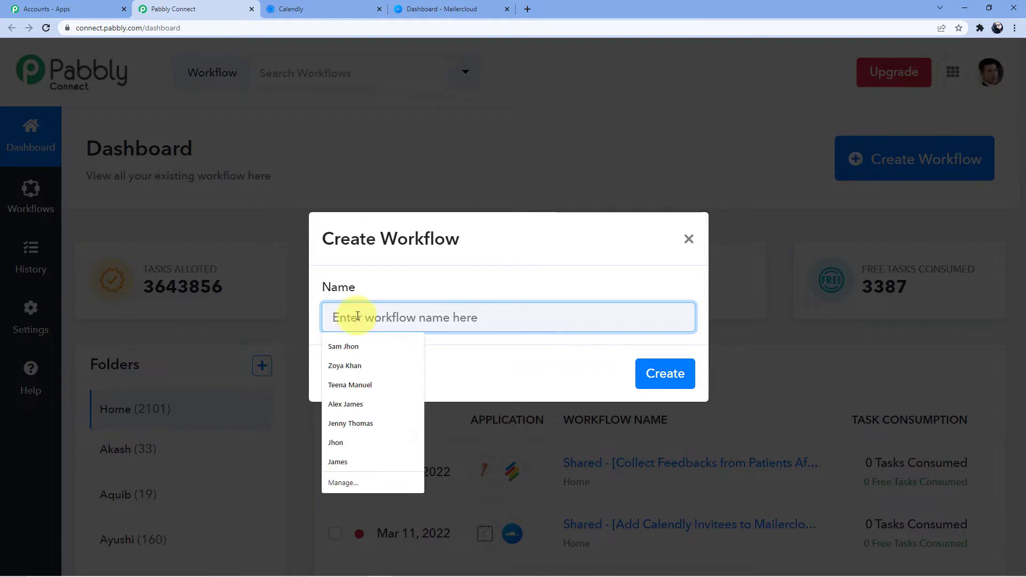
type("C")
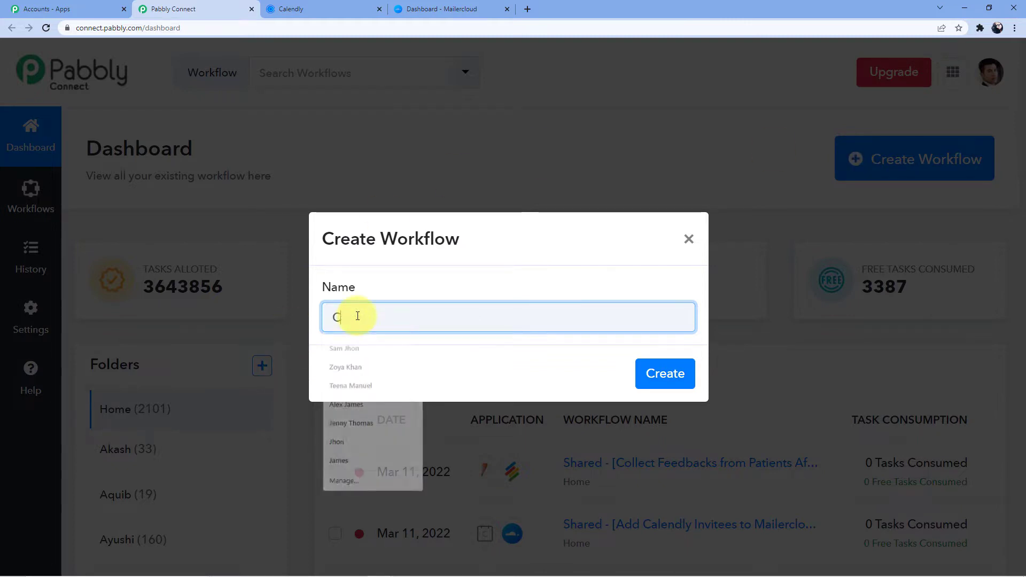
type("alendly to Mailercloud")
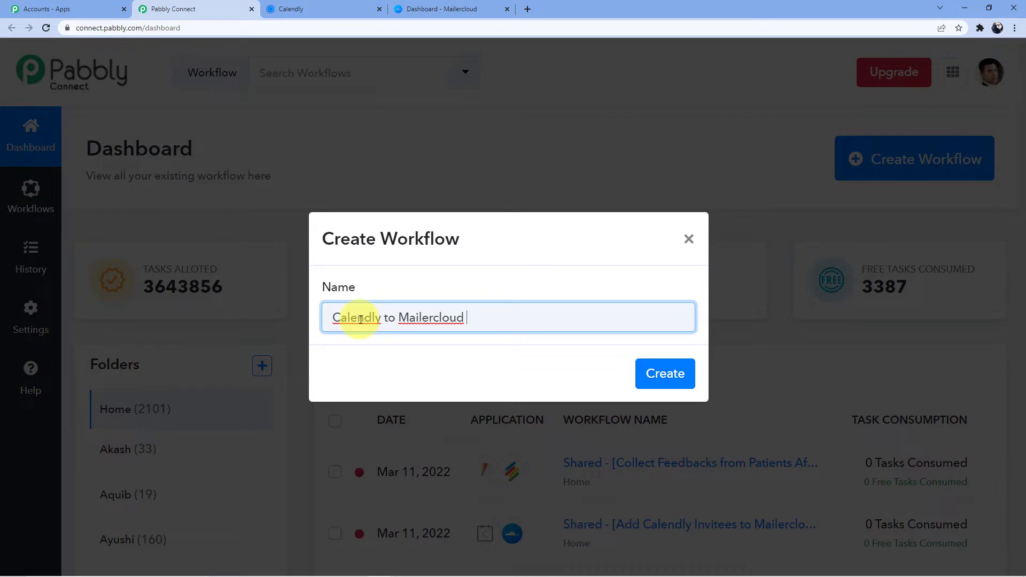
left_click(653, 373)
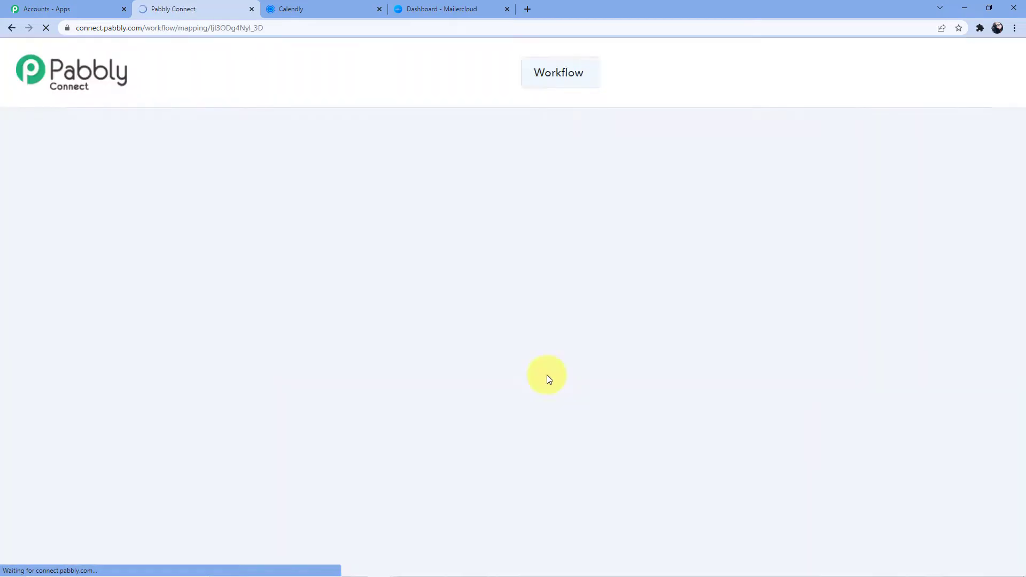
left_click(313, 353)
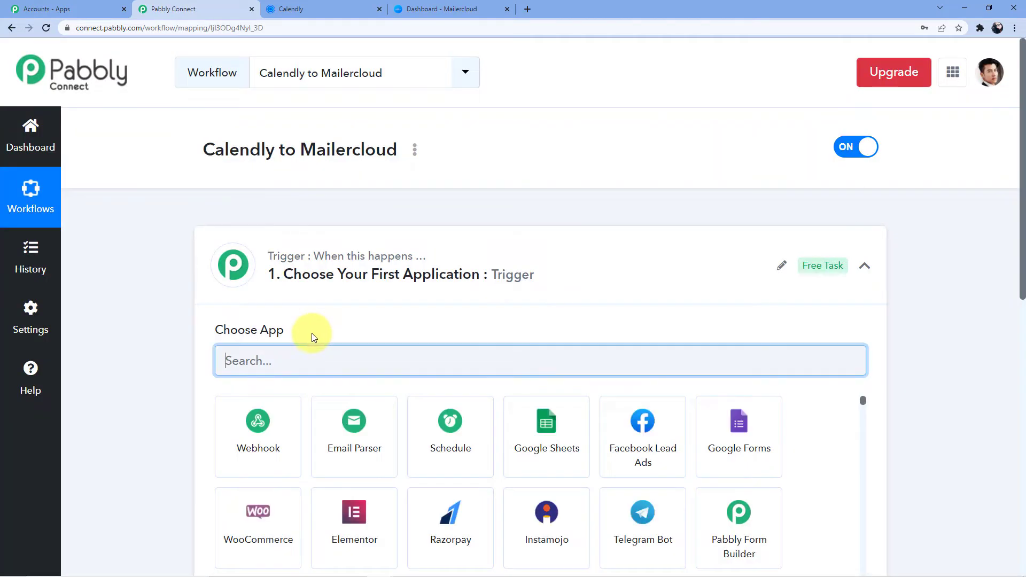
Search for Calendly and choose it as the trigger app.
scroll(321, 294, "down", 8)
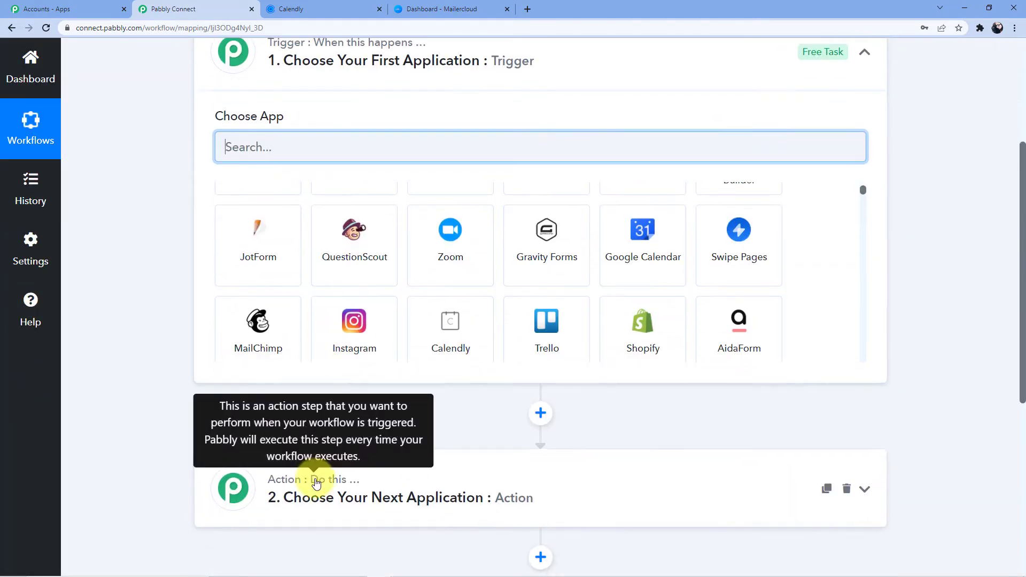
scroll(315, 483, "up", 4)
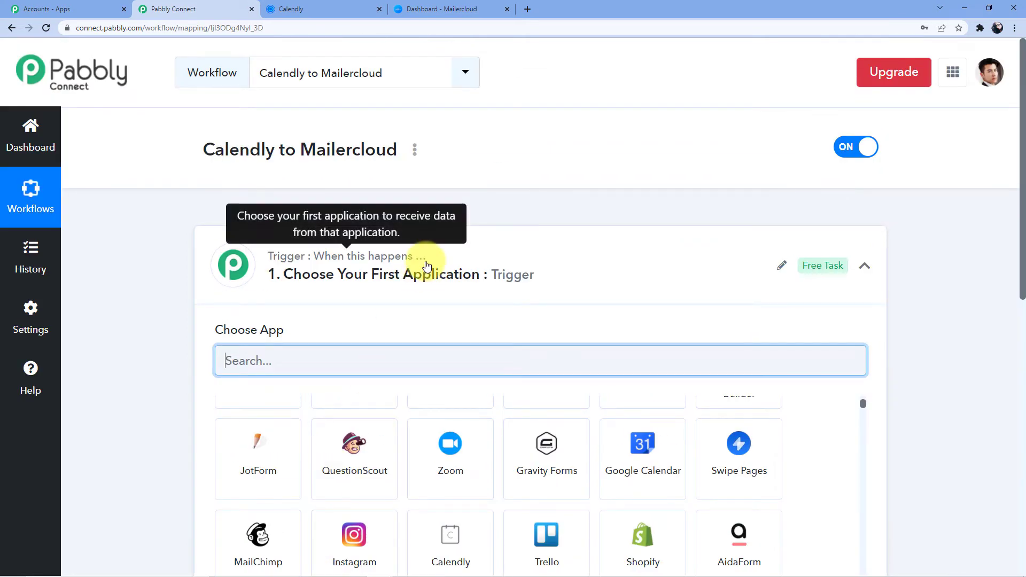
scroll(425, 265, "down", 6)
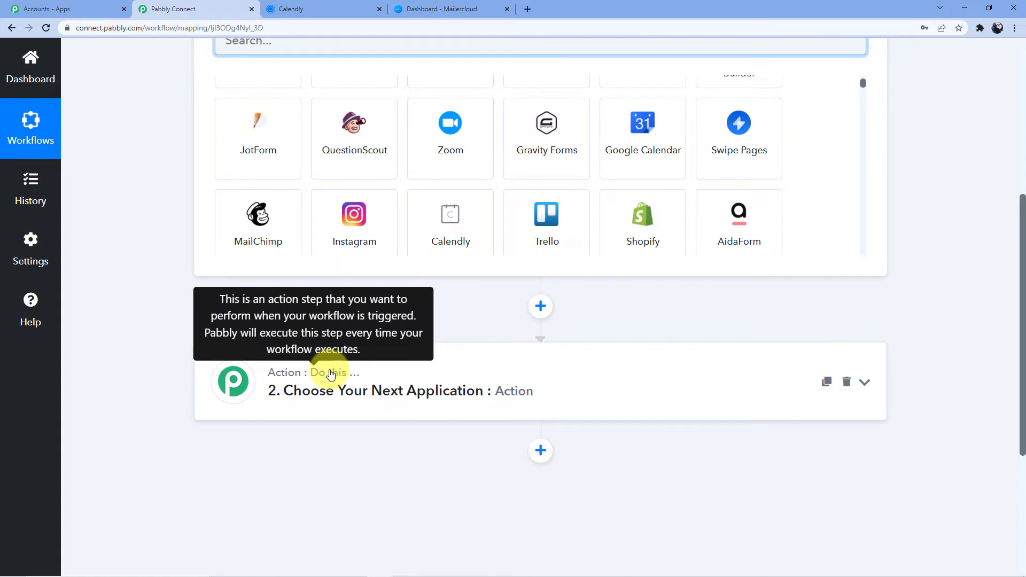
scroll(332, 373, "up", 6)
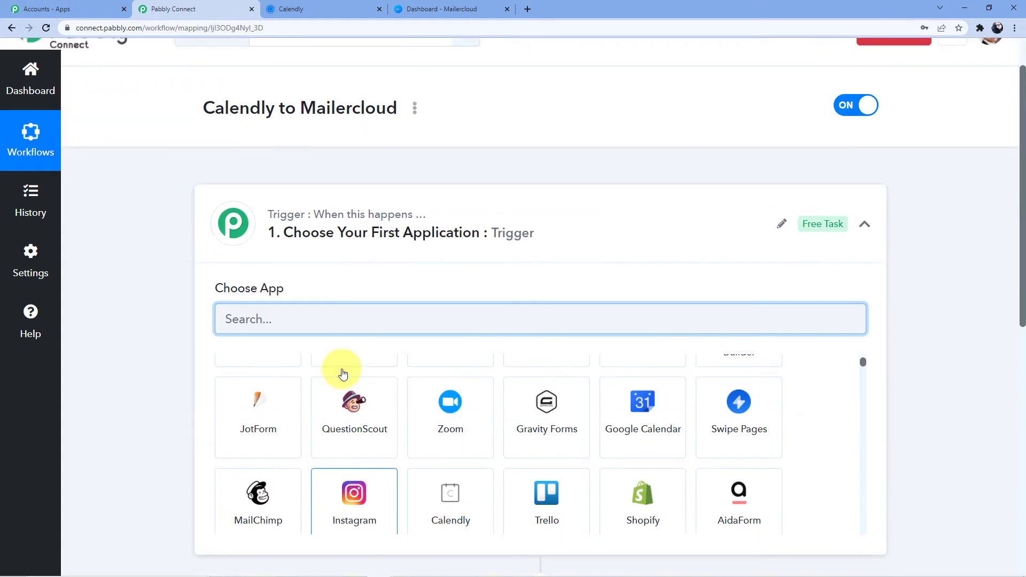
left_click_drag(314, 258, 427, 259)
scroll(374, 251, "down", 4)
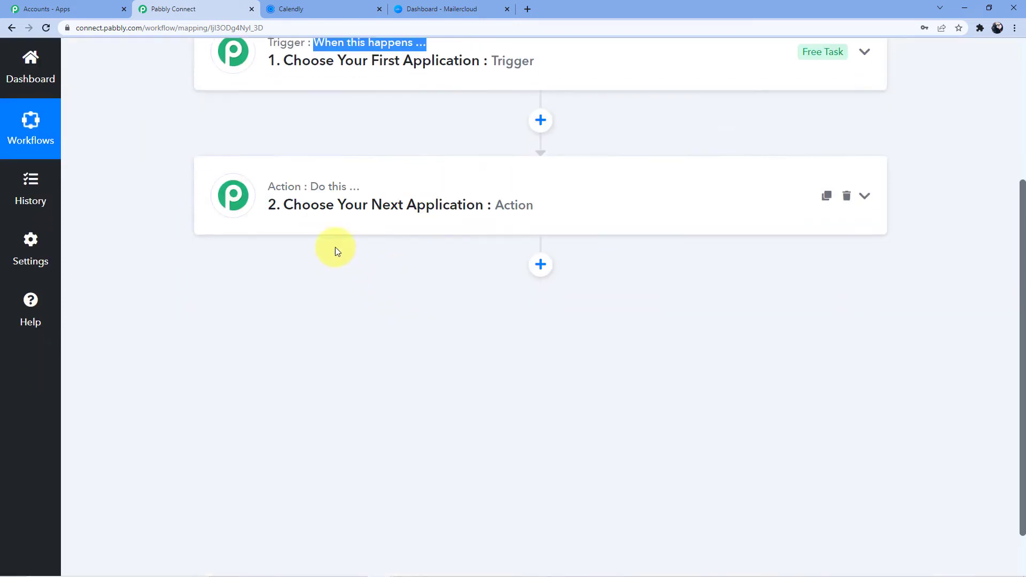
scroll(374, 267, "up", 4)
left_click(424, 263)
left_click(328, 356)
type("Ca")
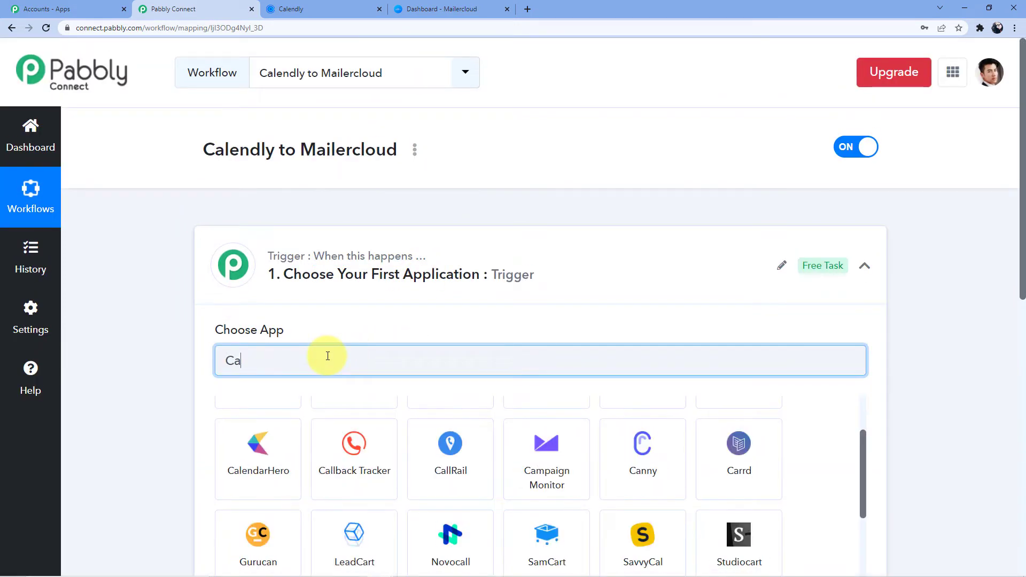
type("lendly")
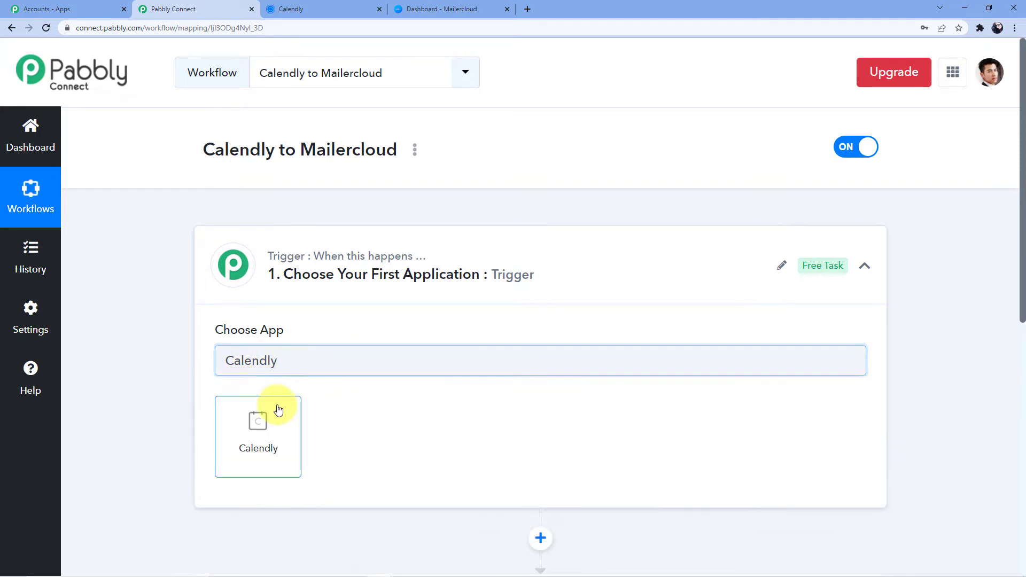
left_click(275, 408)
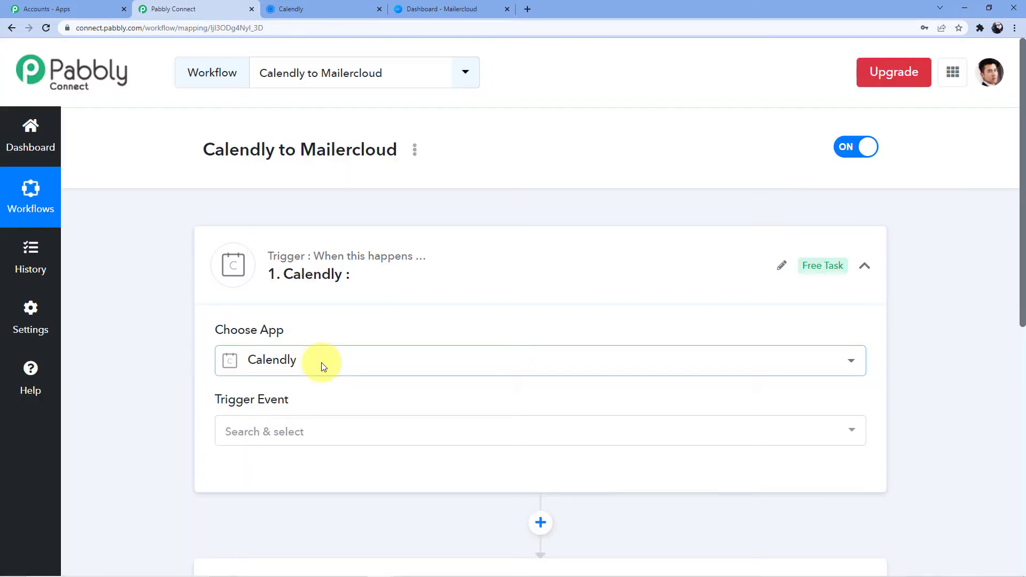
Set the trigger event to Invitee Created and begin connecting a Calendly account.
left_click(290, 438)
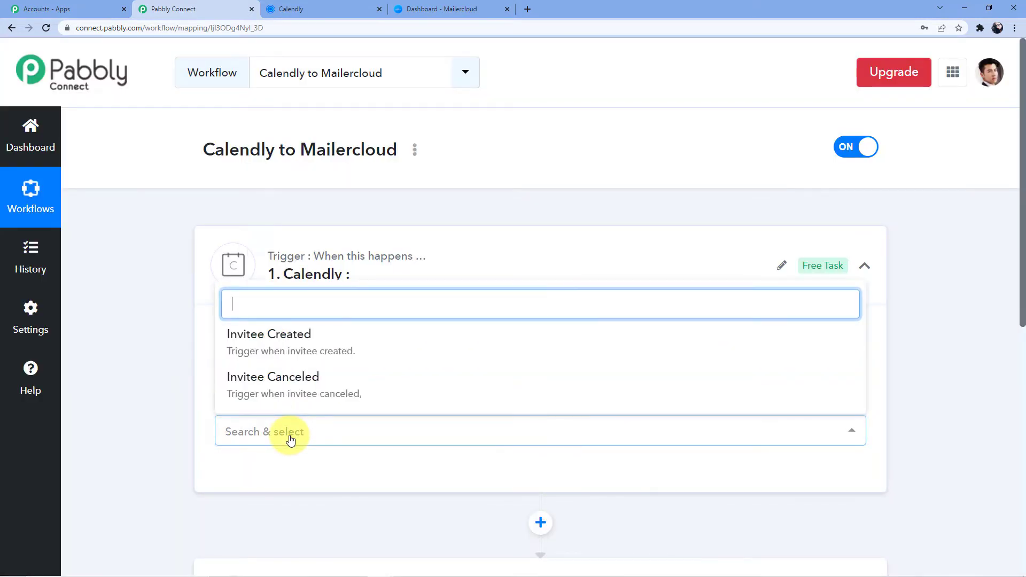
left_click(293, 336)
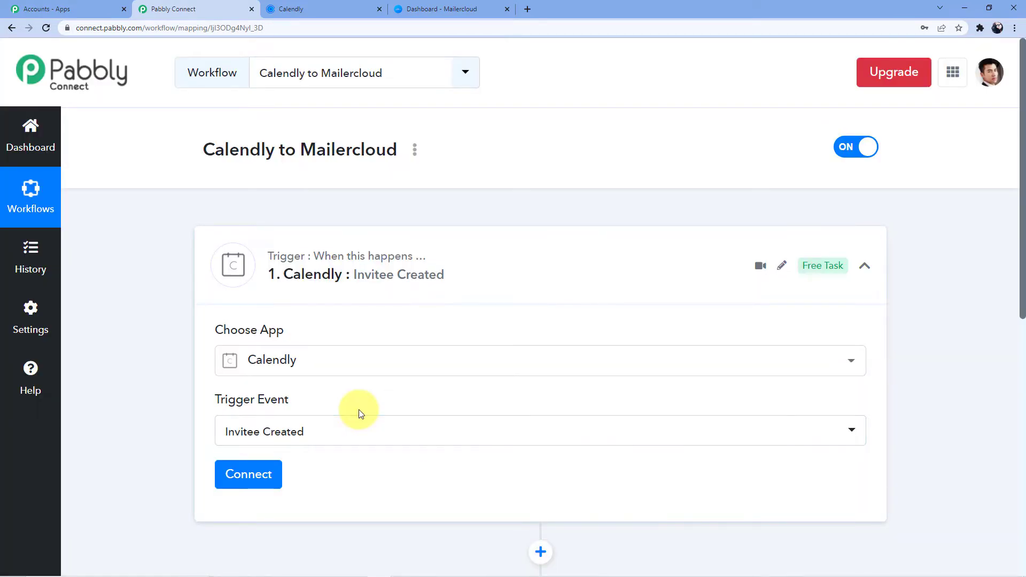
scroll(357, 409, "down", 4)
left_click(262, 252)
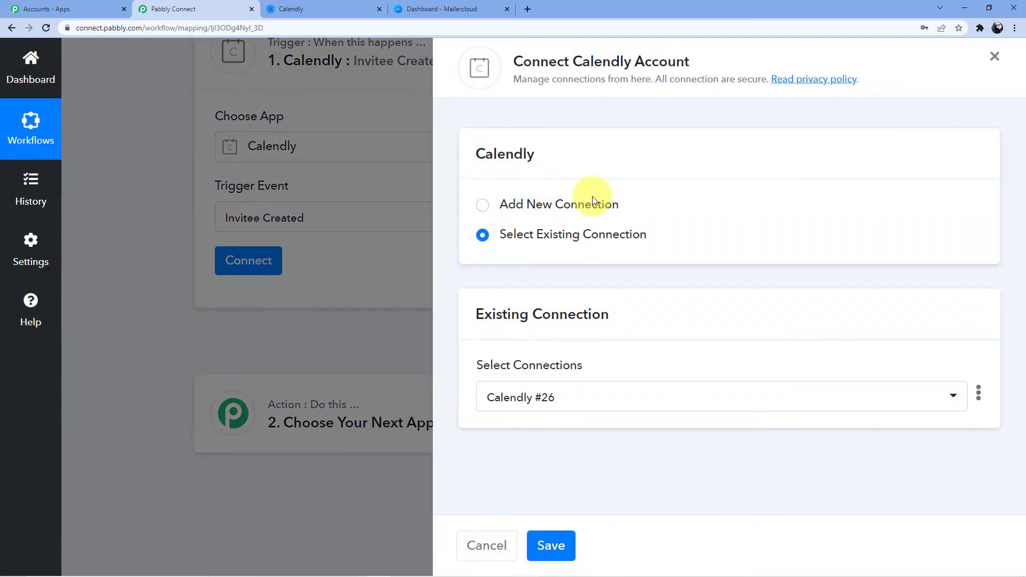
Choose to add new connection Calendly #27, then switch to the Calendly tab.
left_click(581, 210)
scroll(579, 206, "down", 1)
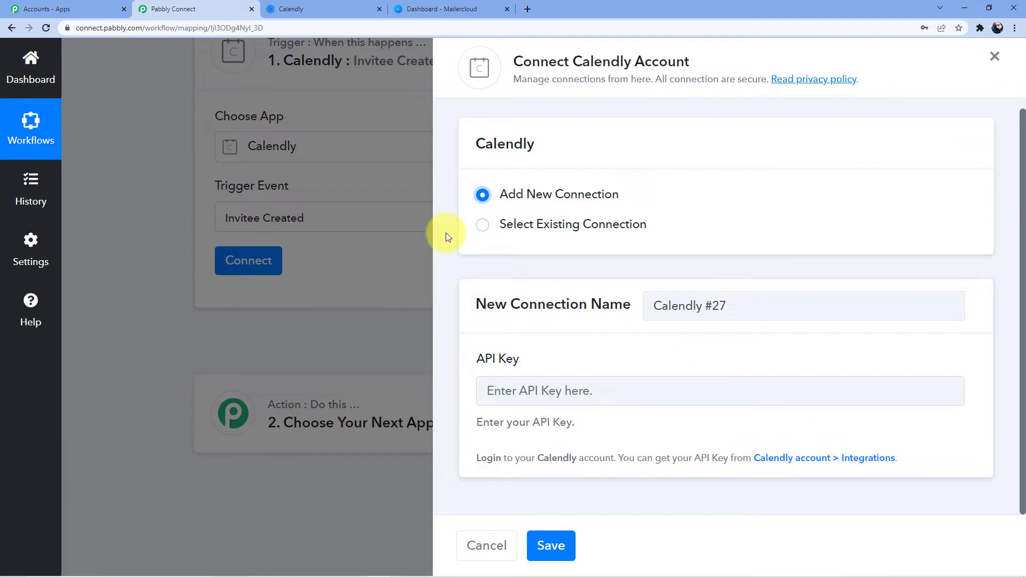
left_click(338, 7)
scroll(507, 169, "up", 4)
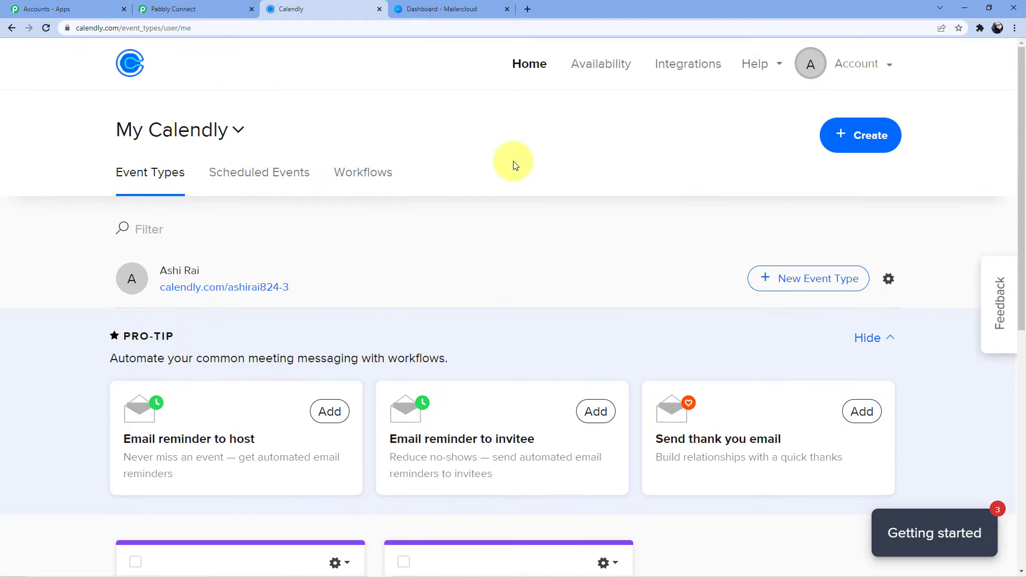
Copy the V1 API key from Calendly's Integrations > API & Webhooks page.
left_click(688, 65)
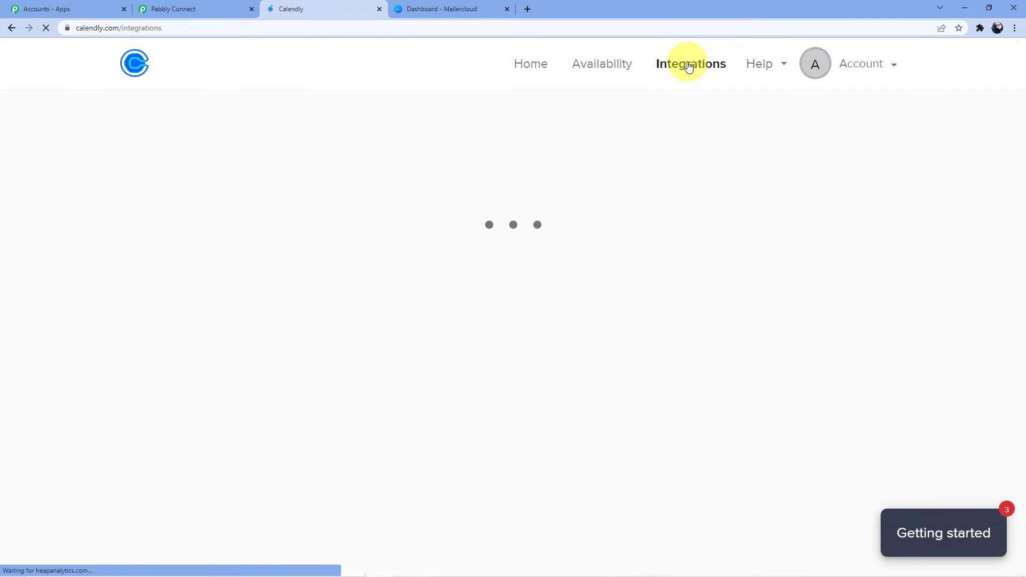
scroll(356, 183, "down", 20)
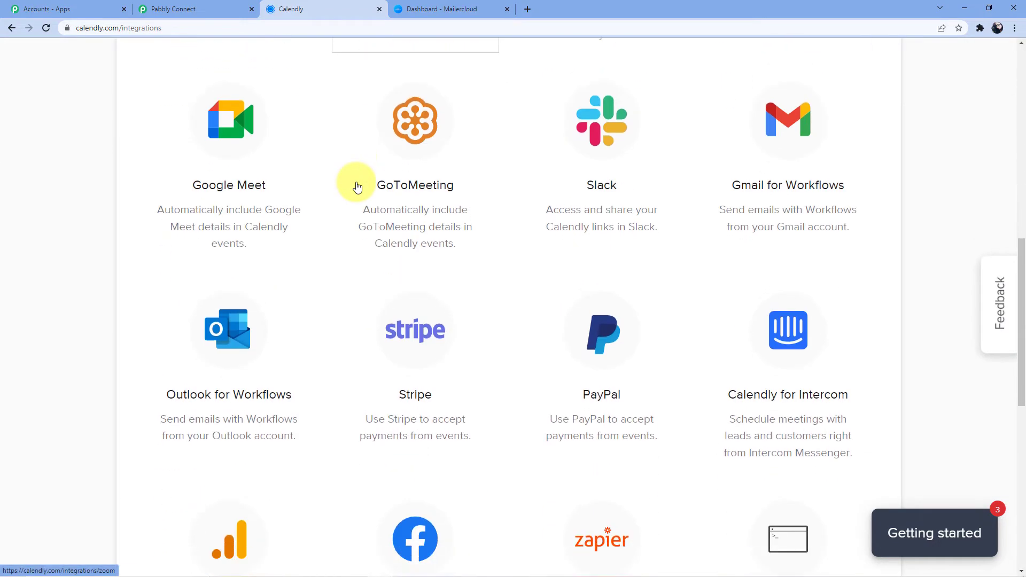
scroll(357, 186, "up", 5)
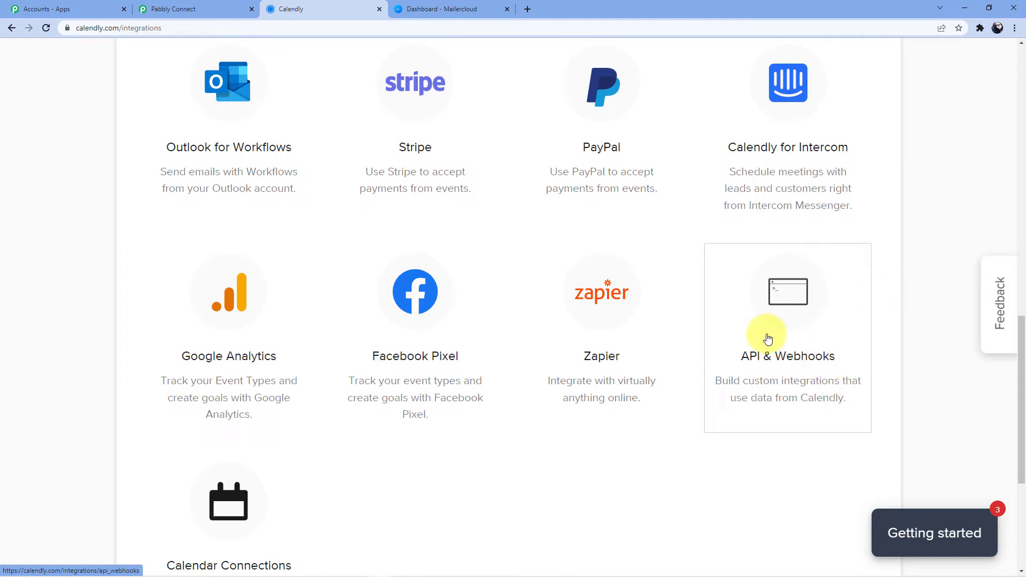
left_click(813, 326)
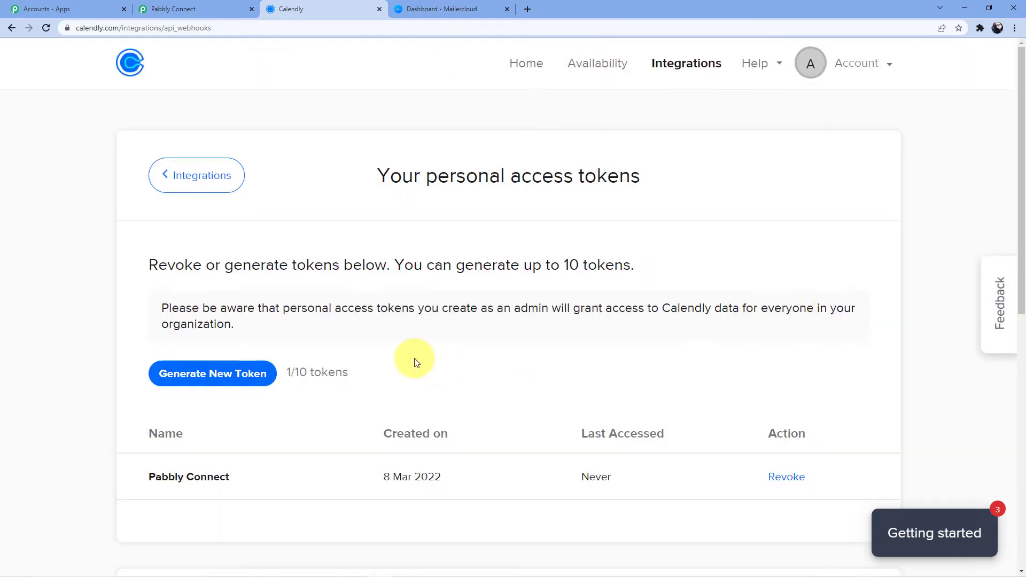
scroll(415, 358, "down", 3)
scroll(414, 358, "down", 6)
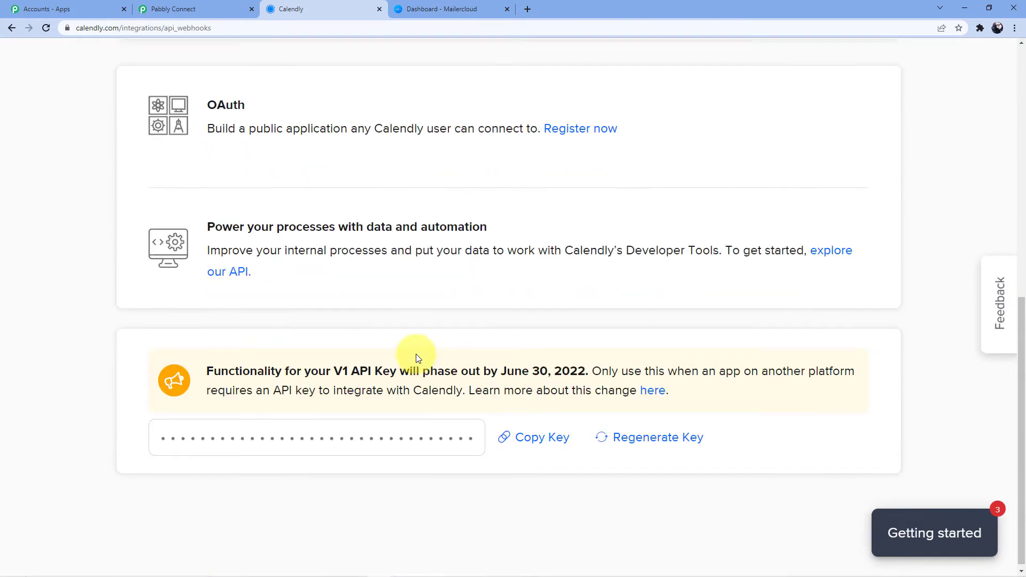
left_click(508, 436)
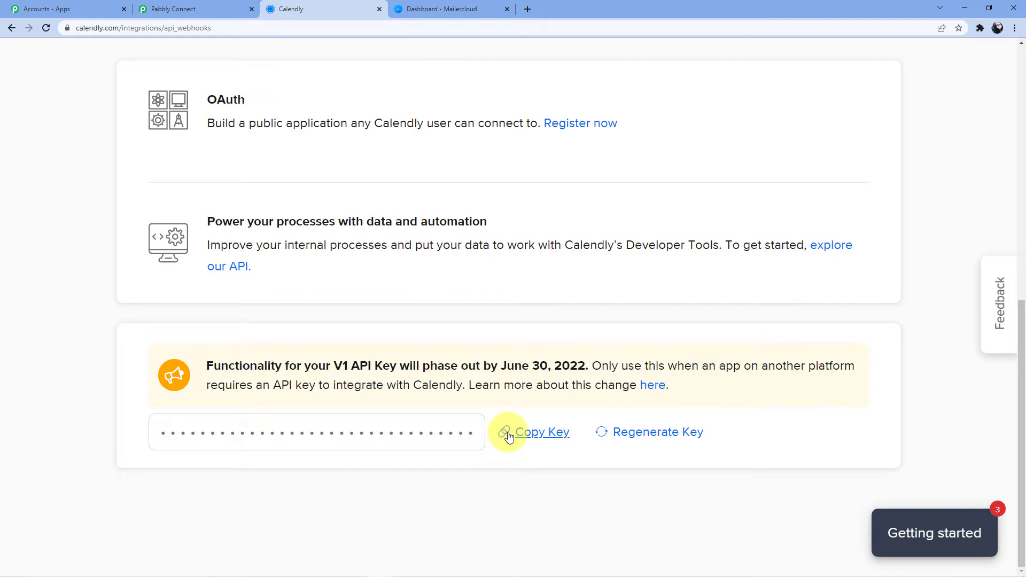
Paste the Calendly API key into Pabbly Connect's API Key field and save the connection.
left_click(509, 436)
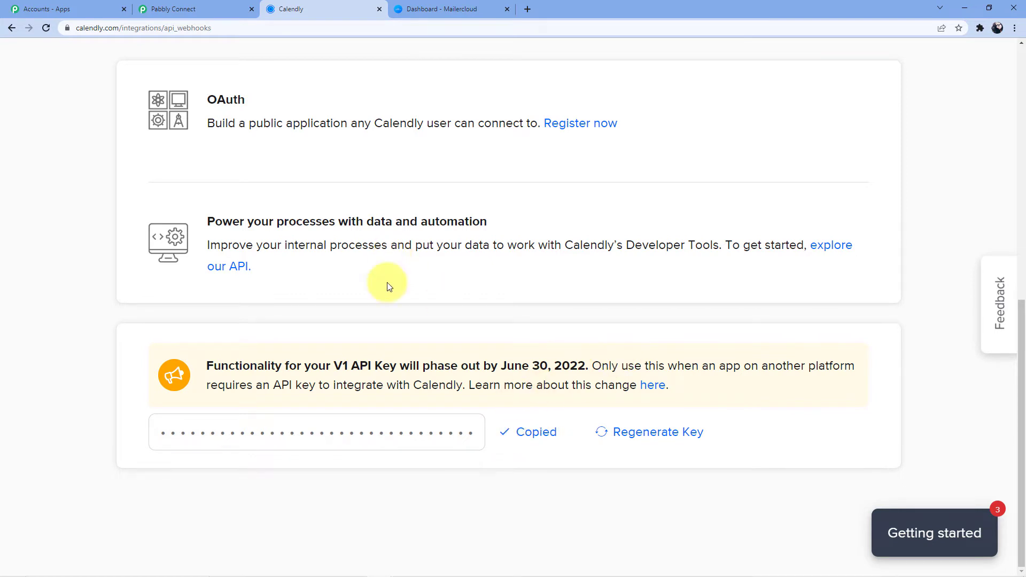
left_click(249, 5)
left_click(570, 393)
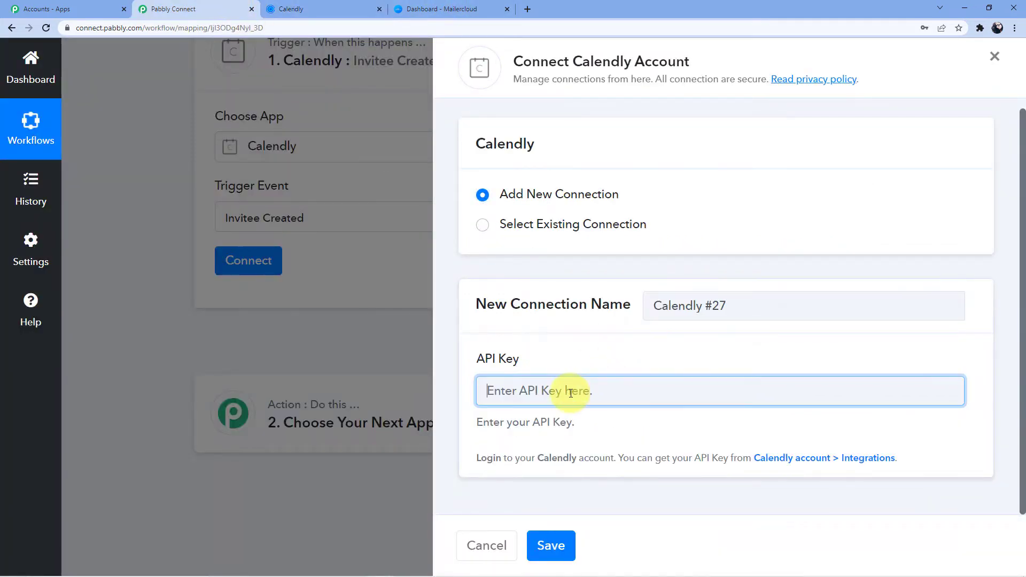
key("ctrl+v")
left_click(552, 544)
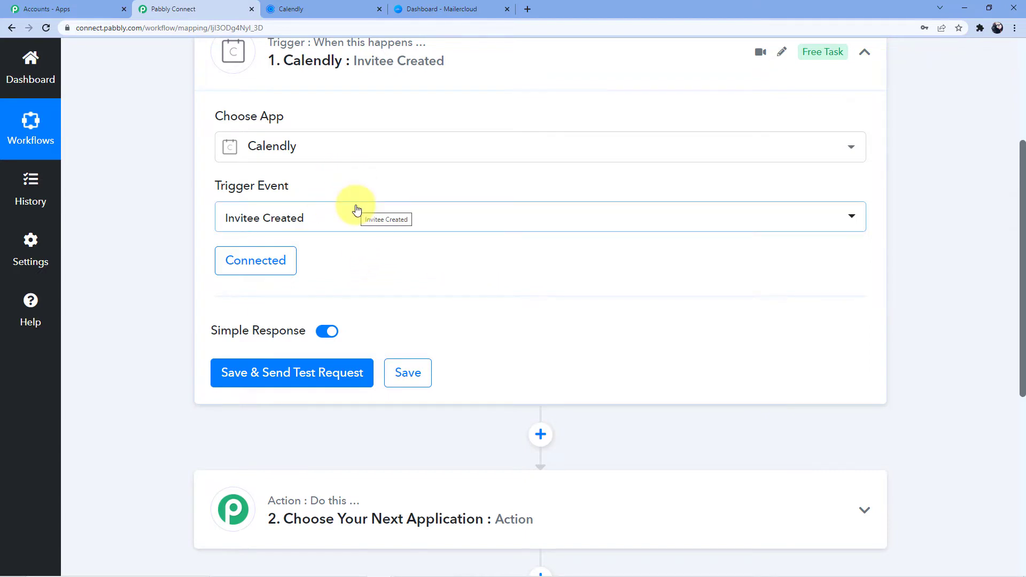
scroll(357, 209, "down", 2)
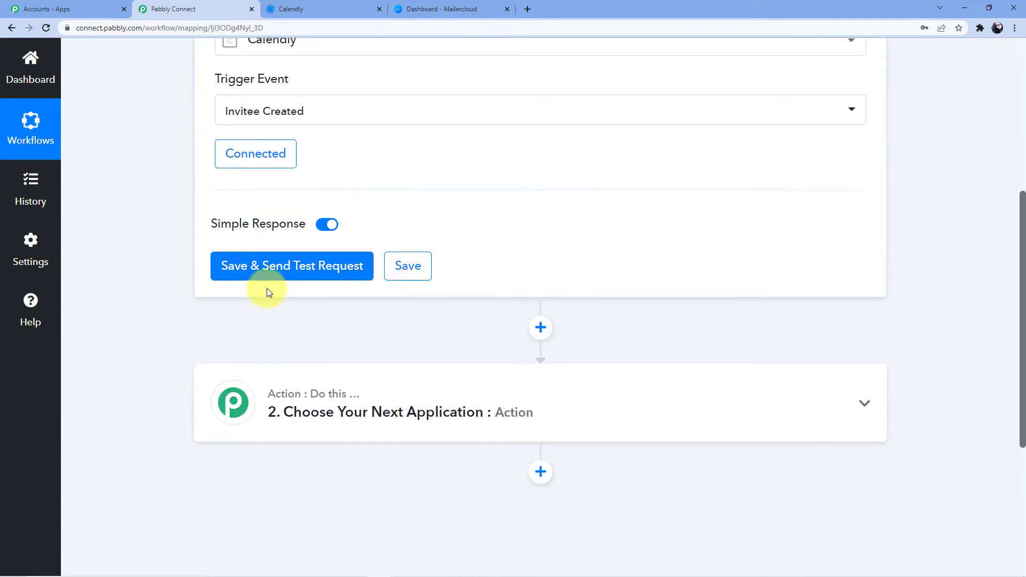
Save the trigger to await a test request, then return Calendly to its event types home page.
left_click(282, 271)
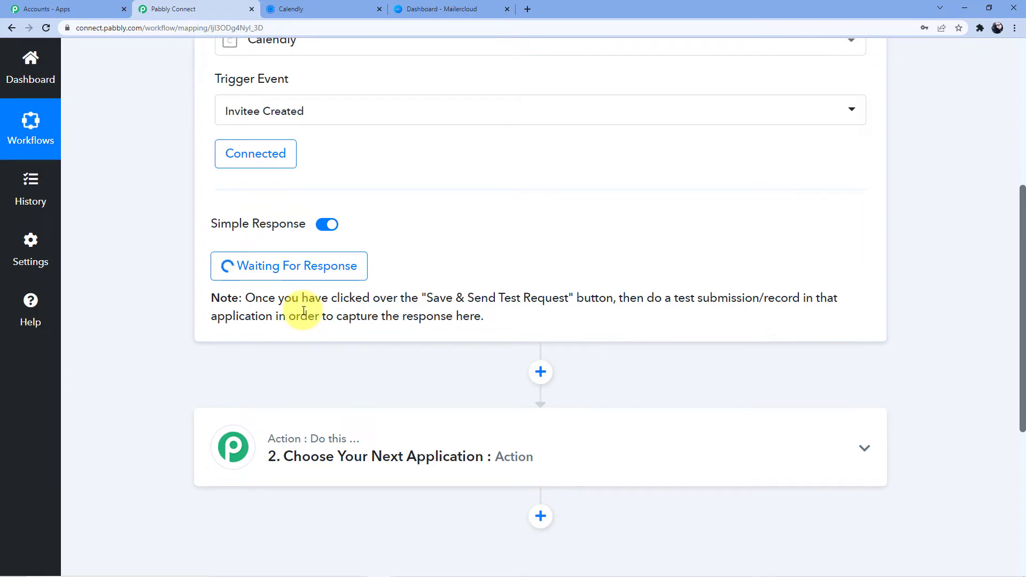
left_click(327, 9)
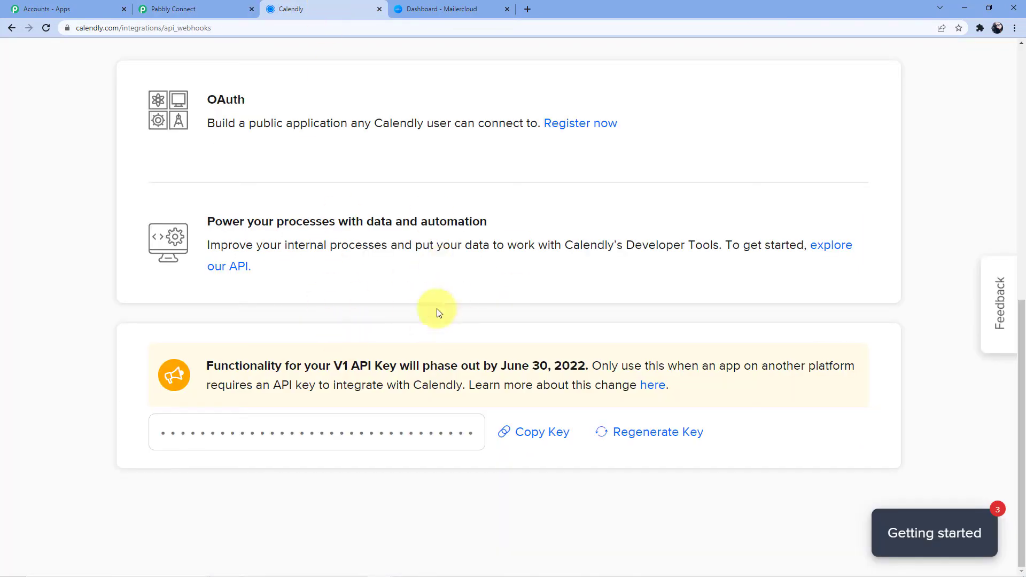
scroll(406, 294, "up", 10)
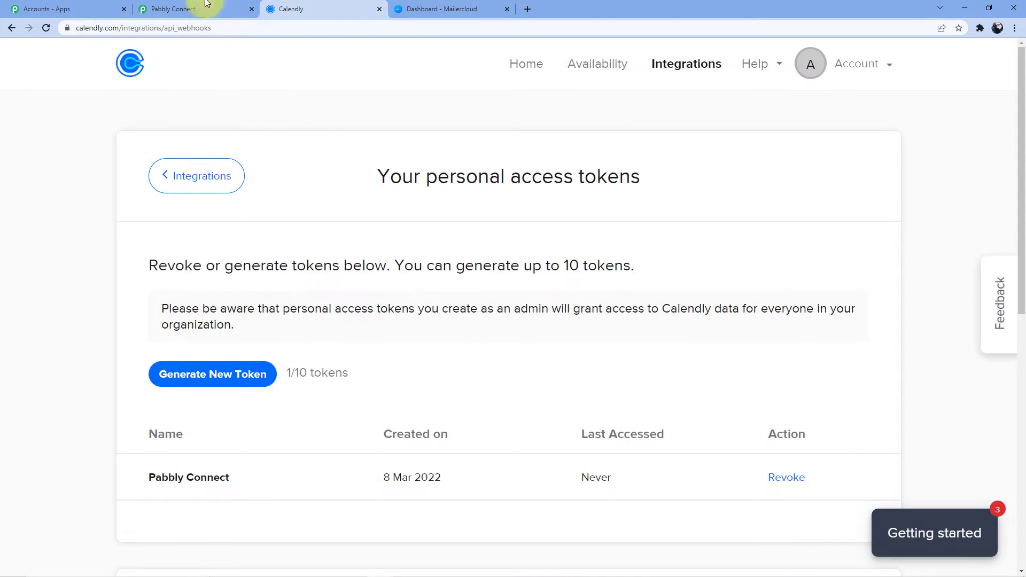
left_click(204, 5)
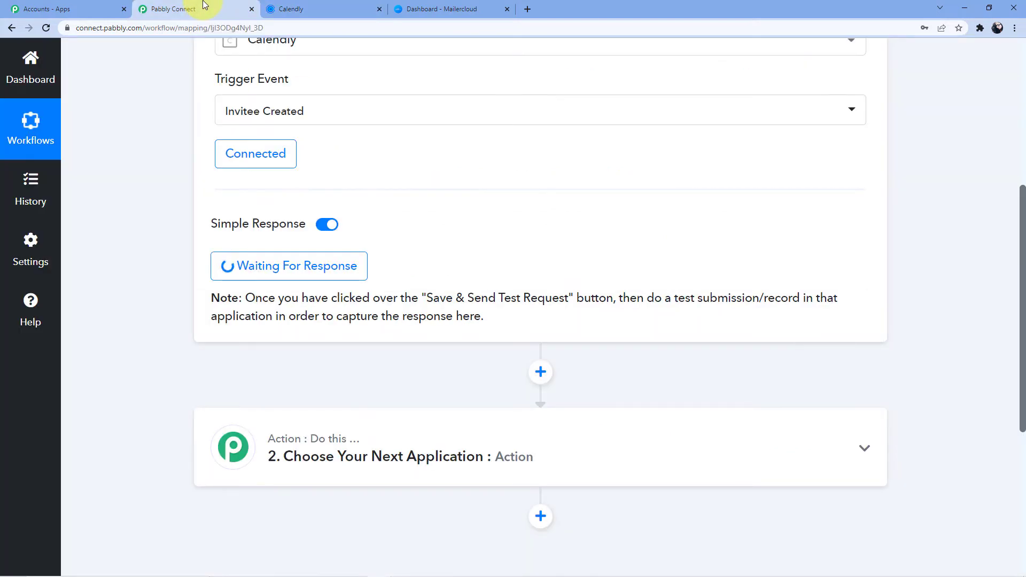
left_click(315, 5)
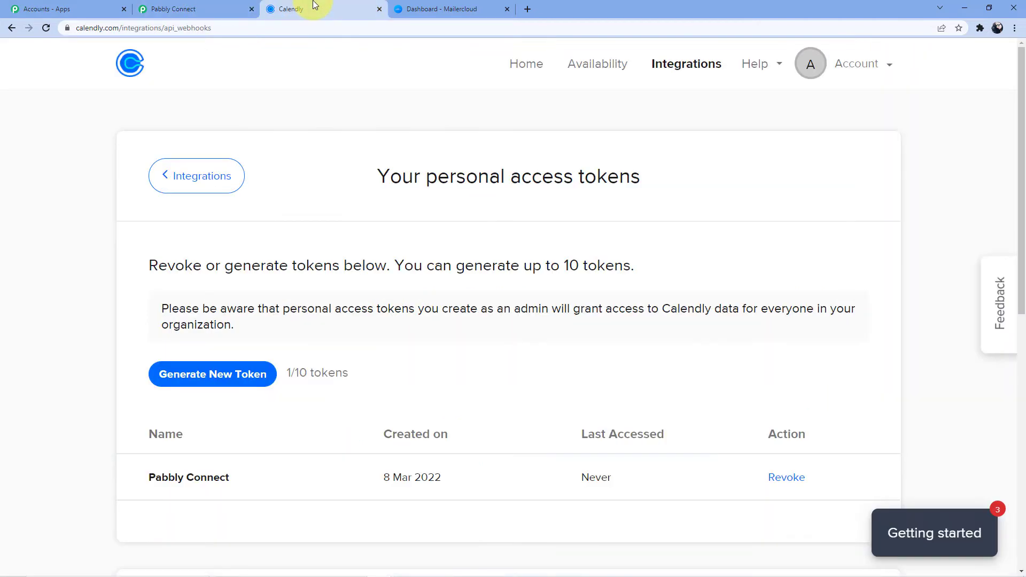
left_click(526, 63)
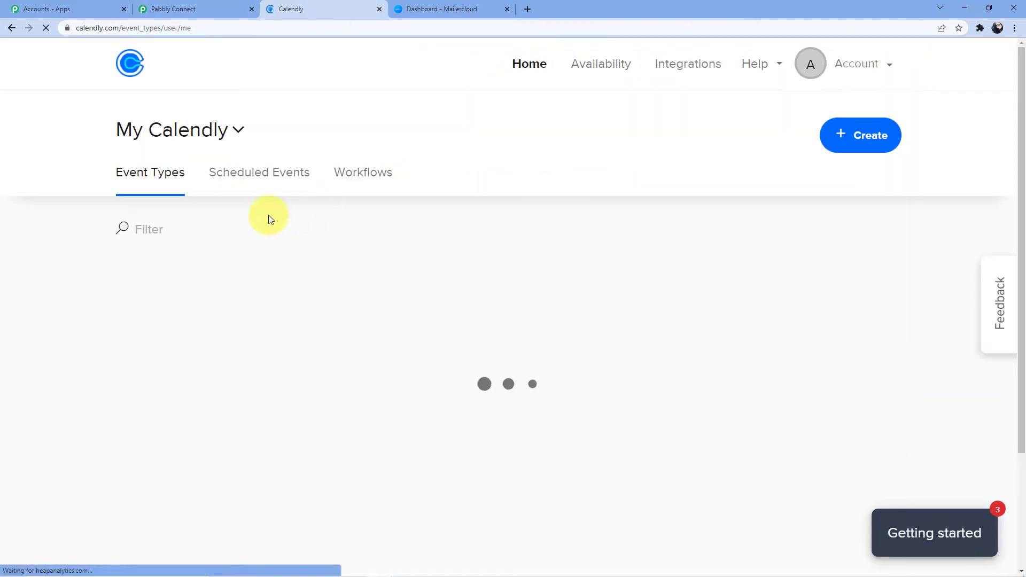
Book the 30 Minute Meeting for 10:30am on Wednesday, March 16, 2022.
scroll(281, 207, "down", 8)
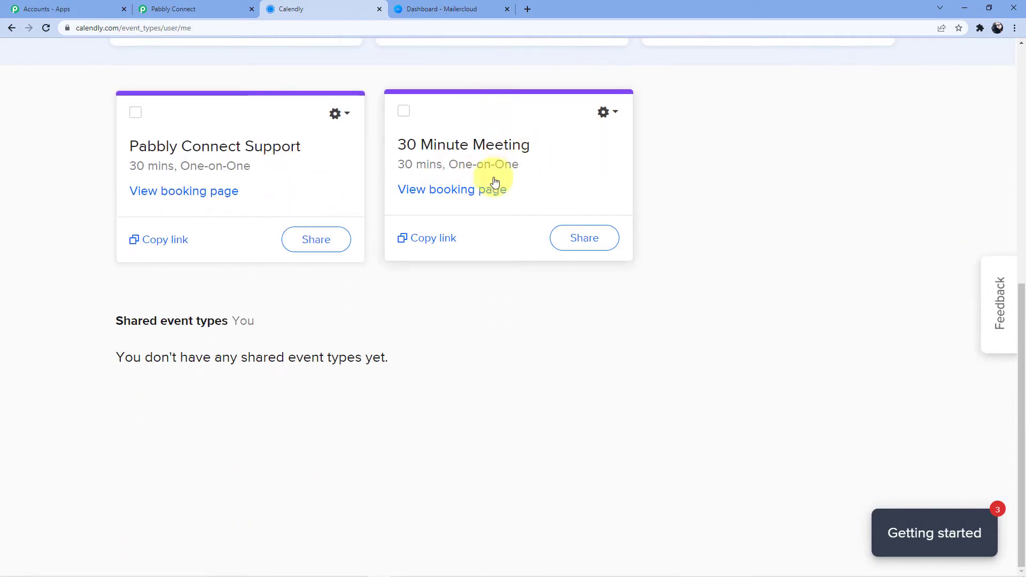
left_click(465, 190)
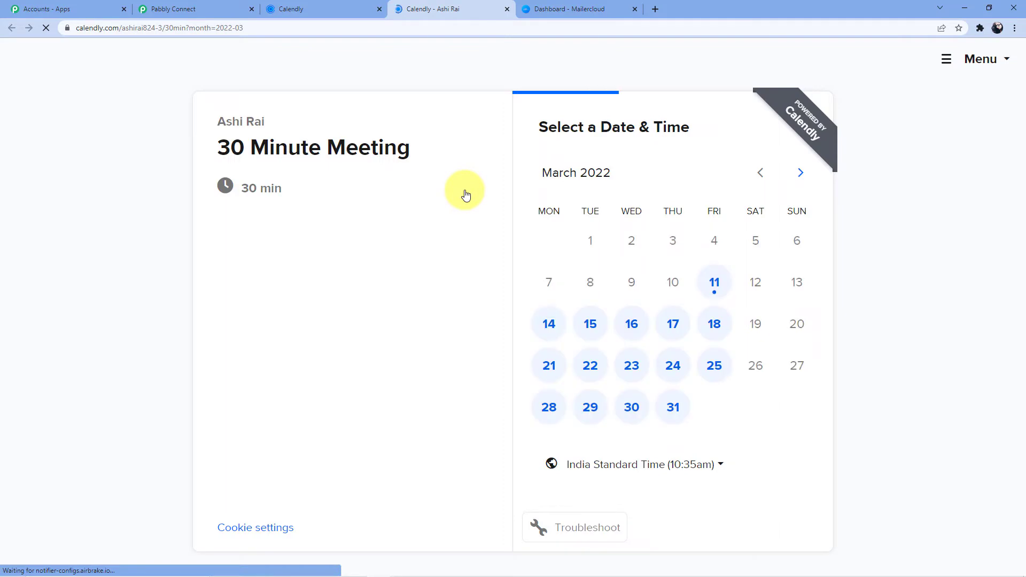
left_click(634, 323)
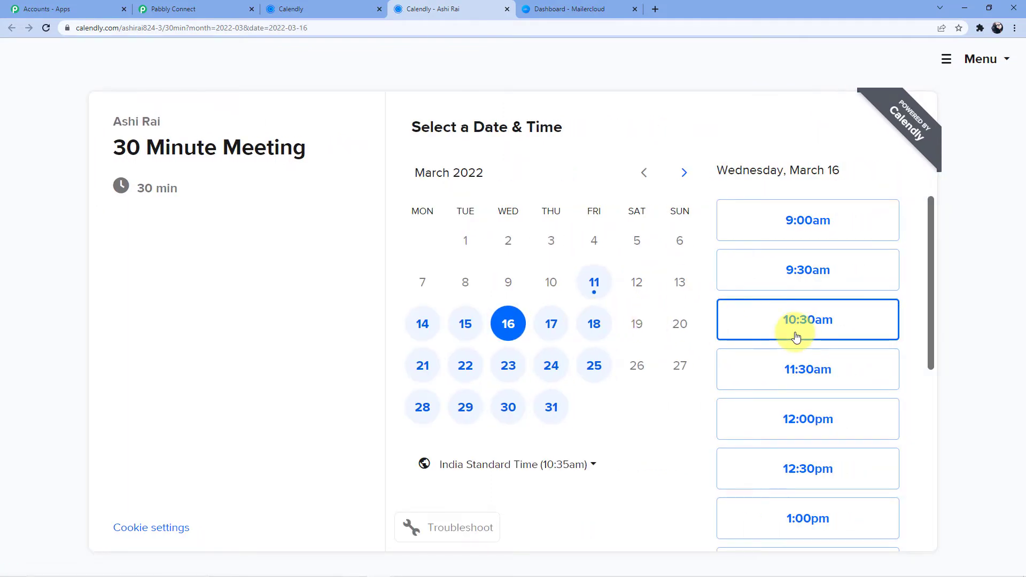
left_click(819, 319)
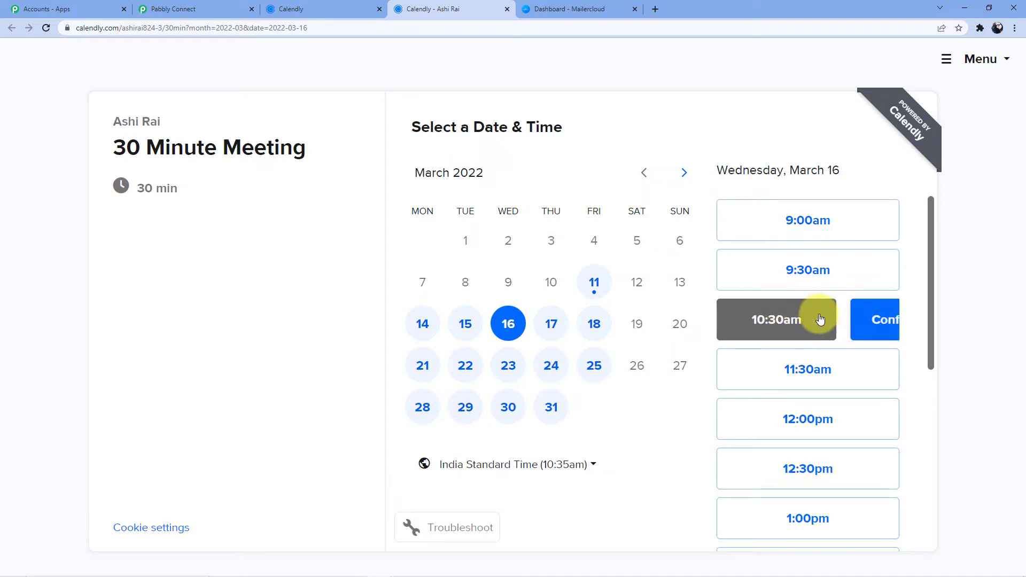
left_click(839, 321)
left_click(485, 185)
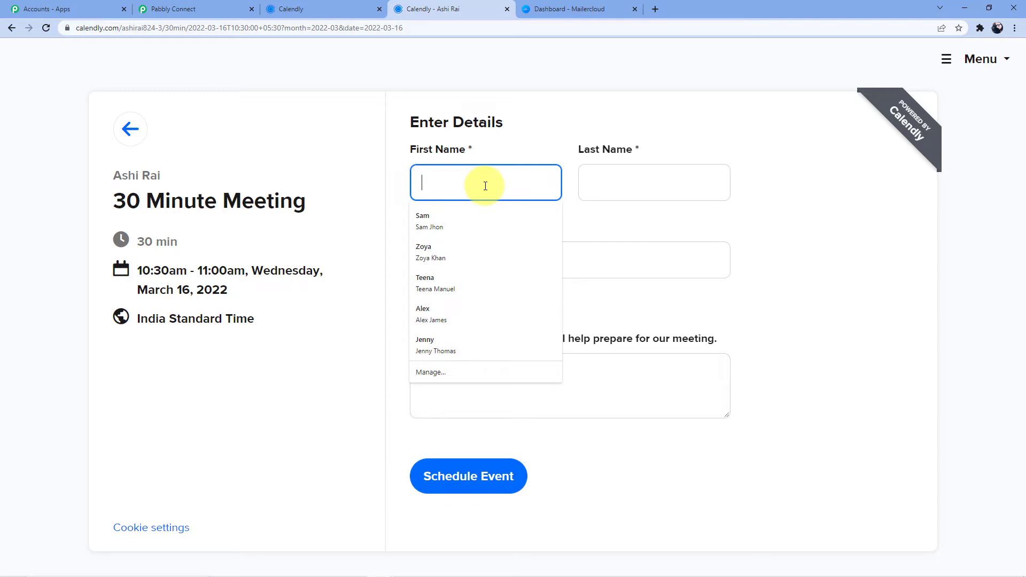
Fill in the invitee's first name, last name and e-mail, schedule the event, and return to Pabbly Connect.
type("Arpit")
left_click(588, 177)
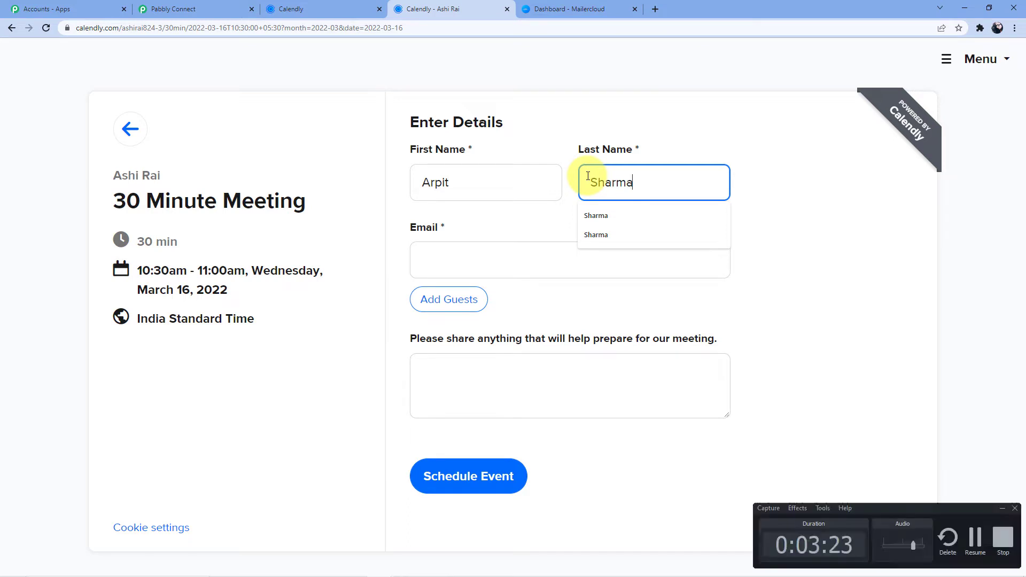
left_click(479, 245)
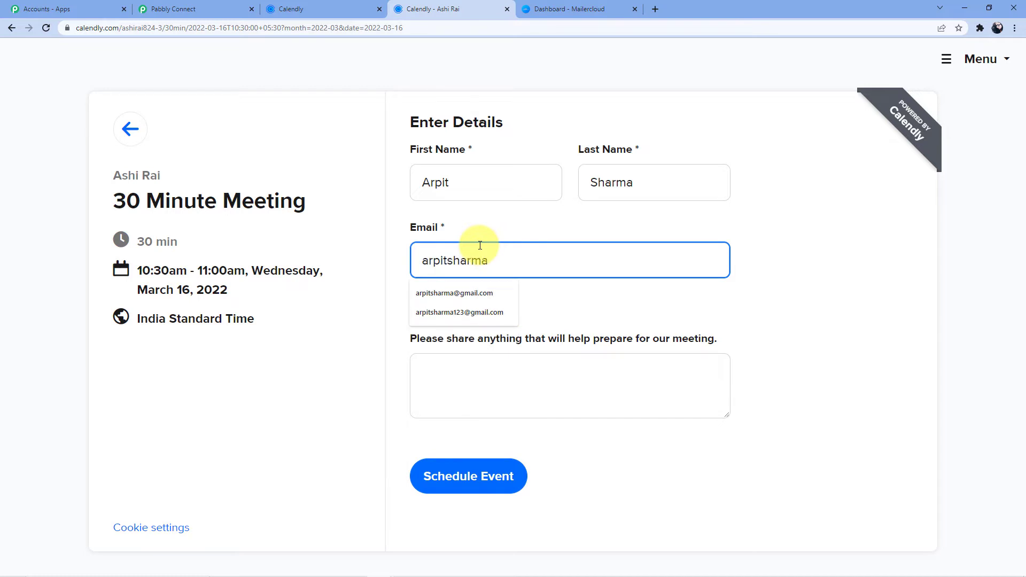
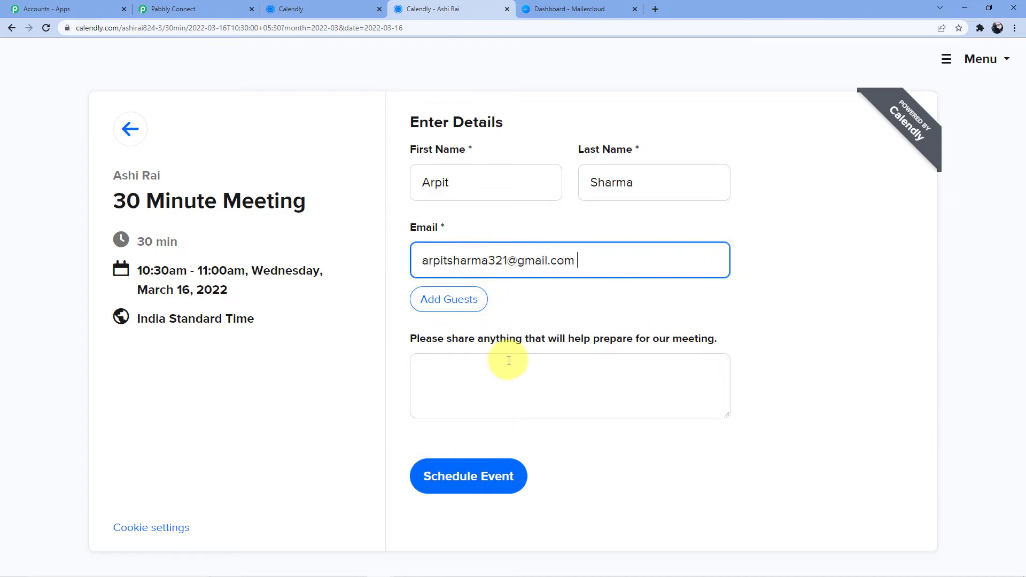
left_click(458, 473)
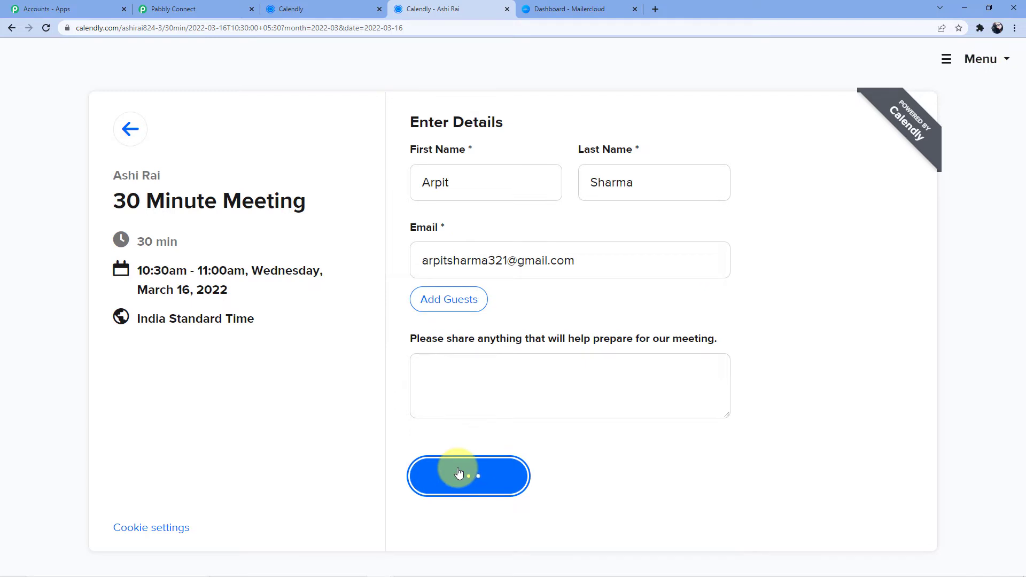
left_click(184, 7)
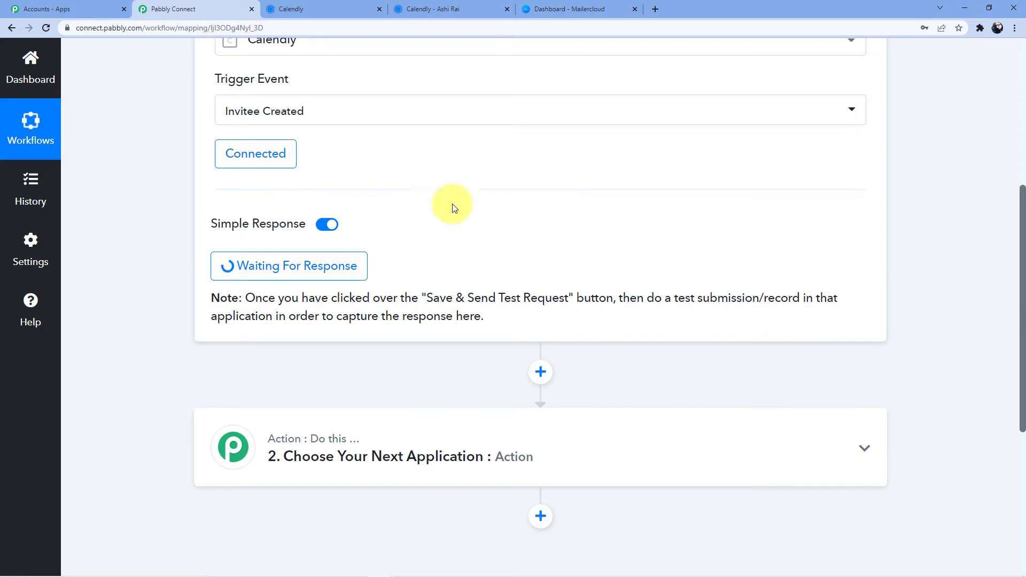
Review the Response Received table, highlighting the invitee's captured first name and other booking fields.
scroll(499, 217, "down", 3)
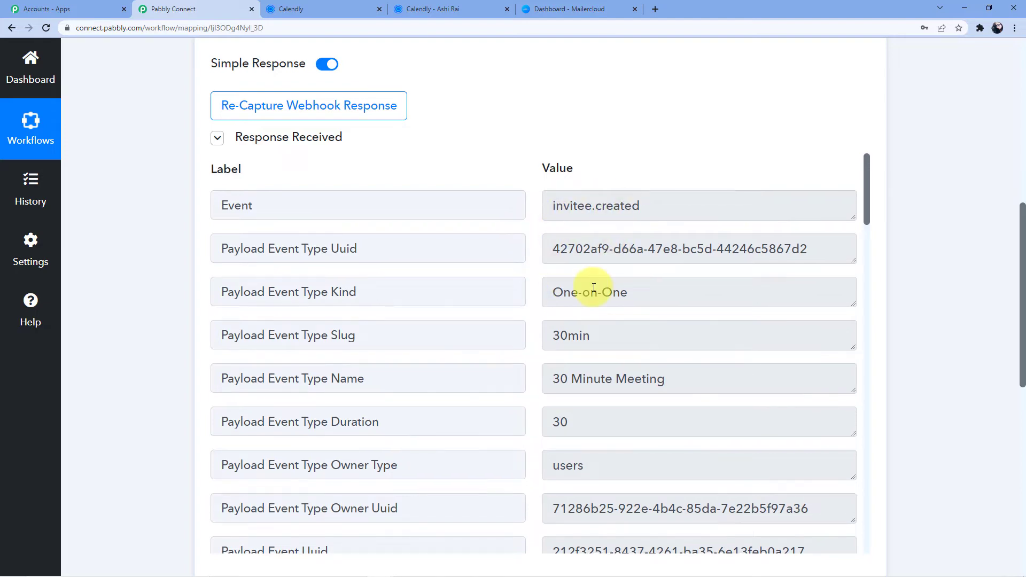
scroll(583, 283, "down", 3)
scroll(615, 294, "down", 4)
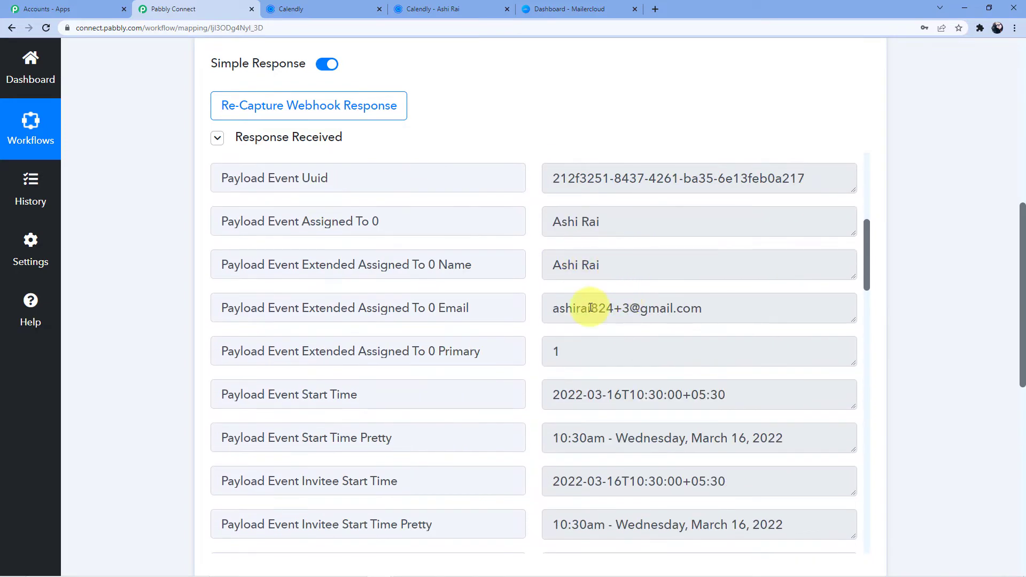
scroll(591, 308, "down", 15)
double_click(587, 197)
left_click_drag(554, 233, 614, 267)
scroll(593, 246, "down", 2)
left_click_drag(559, 212, 552, 320)
Scroll past the captured response data down to the action step.
scroll(706, 193, "down", 4)
scroll(671, 265, "up", 4)
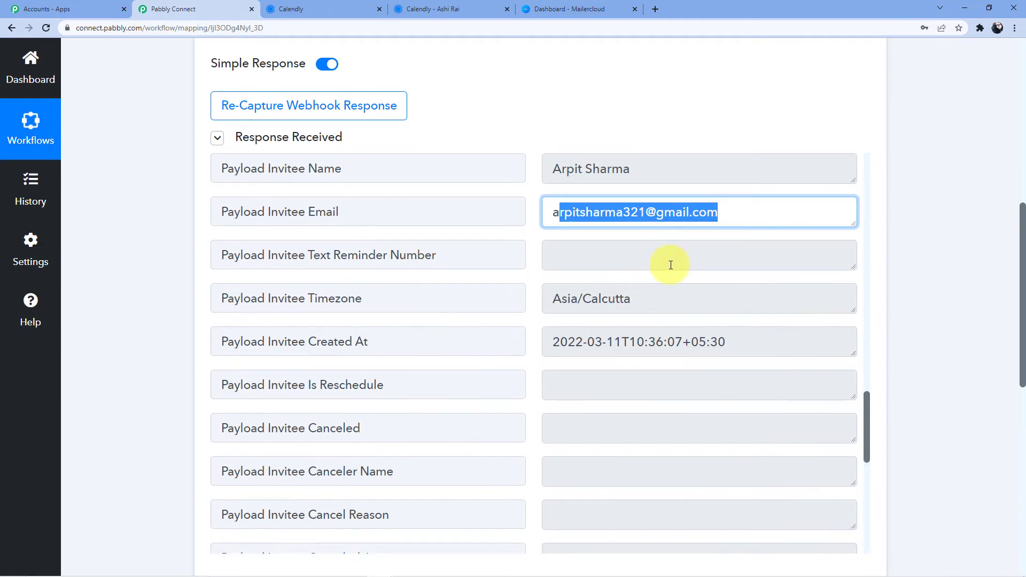
scroll(527, 435, "down", 15)
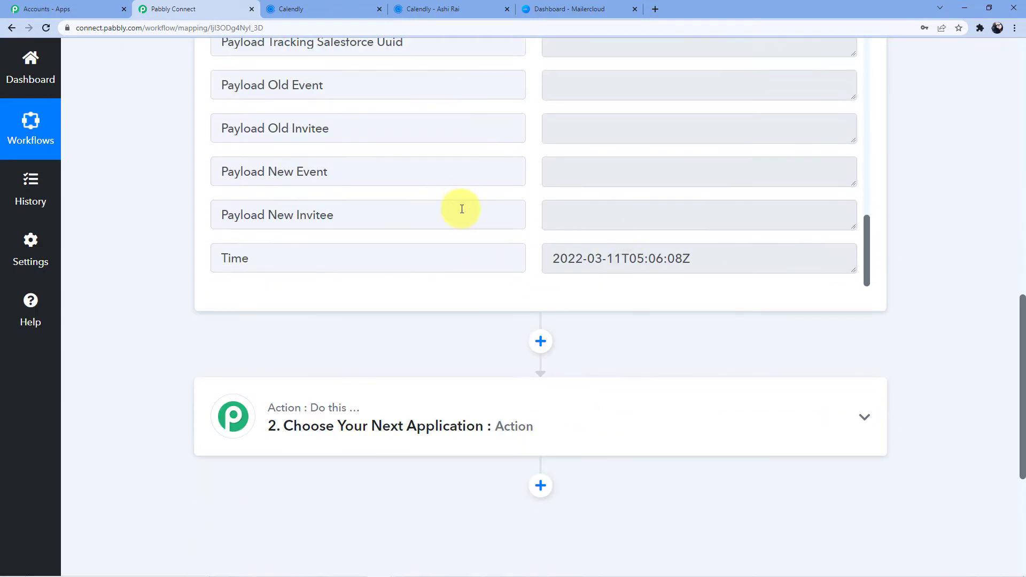
scroll(462, 209, "up", 10)
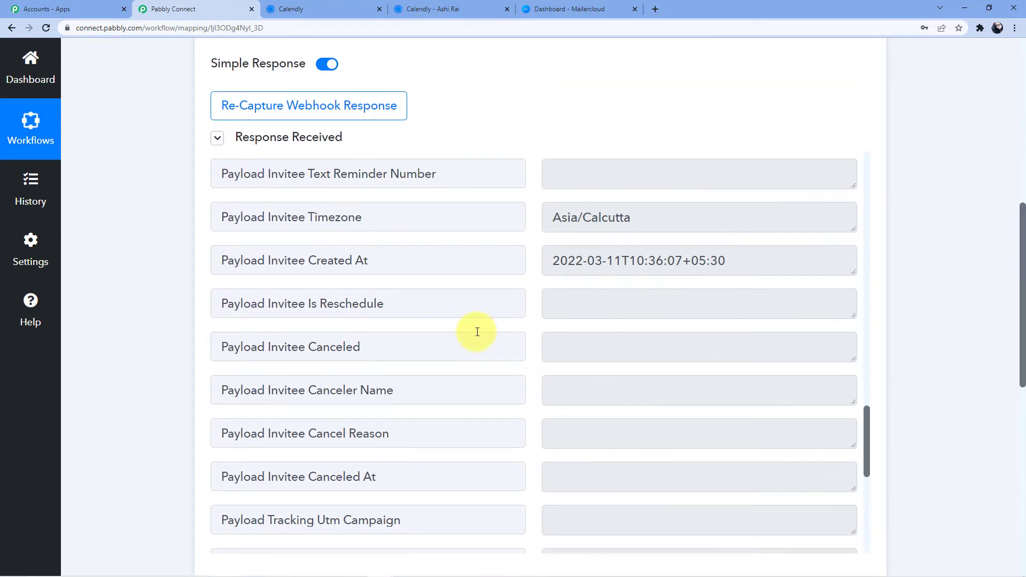
scroll(87, 298, "down", 1)
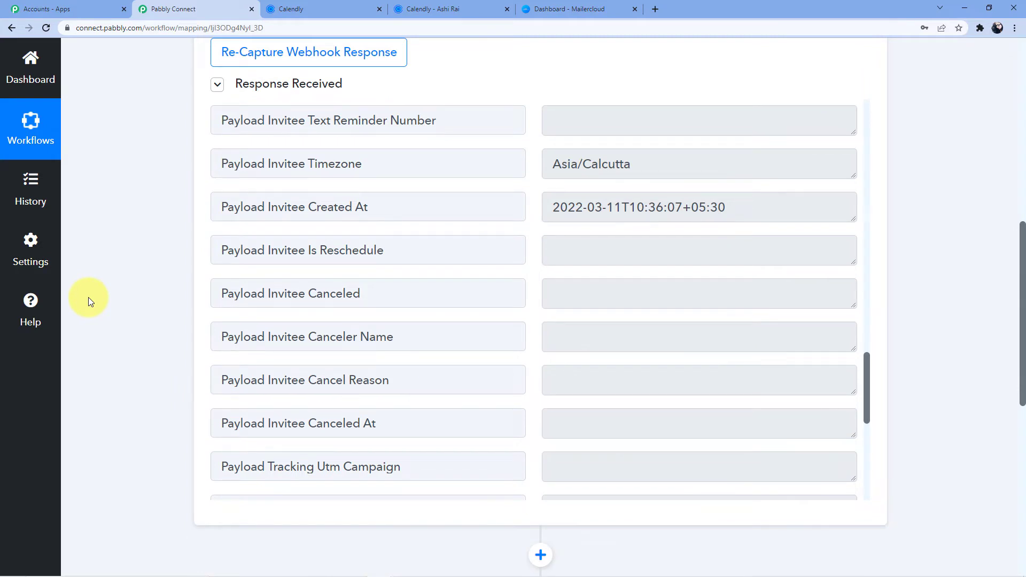
scroll(88, 298, "down", 7)
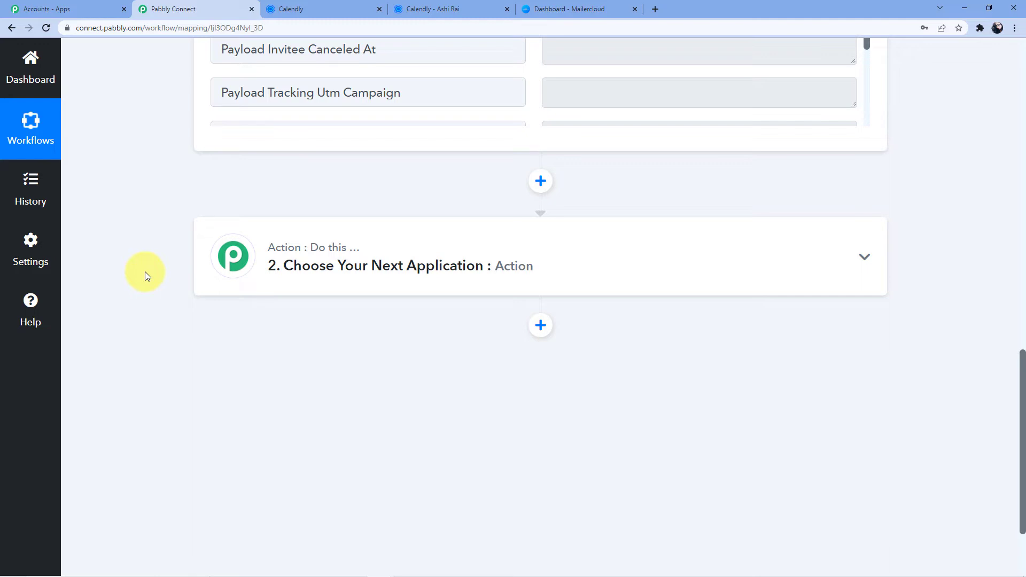
Expand step 2 and choose Mailercloud as the action app by searching 'Maile'.
left_click(314, 291)
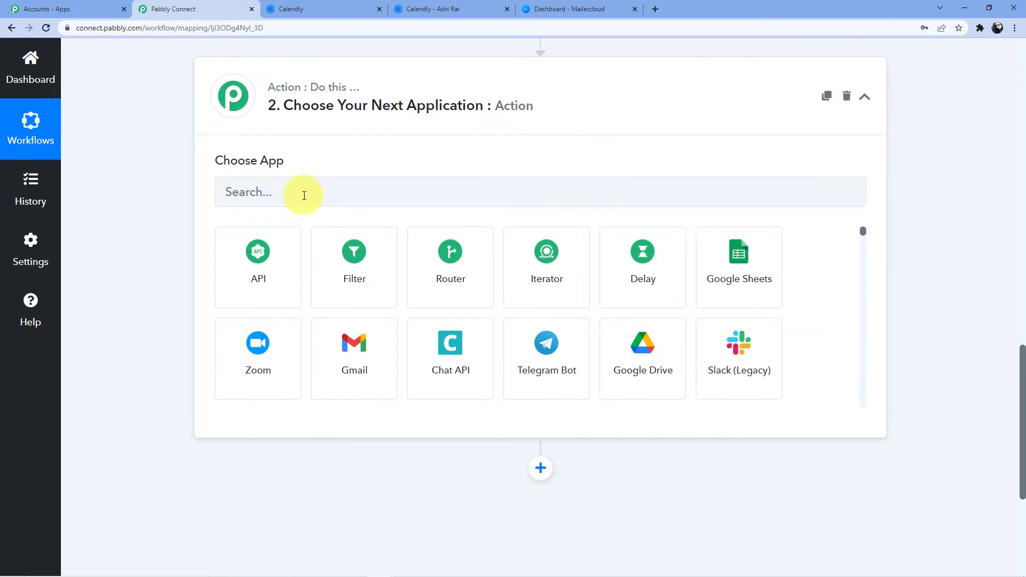
left_click(310, 194)
type("Mailer")
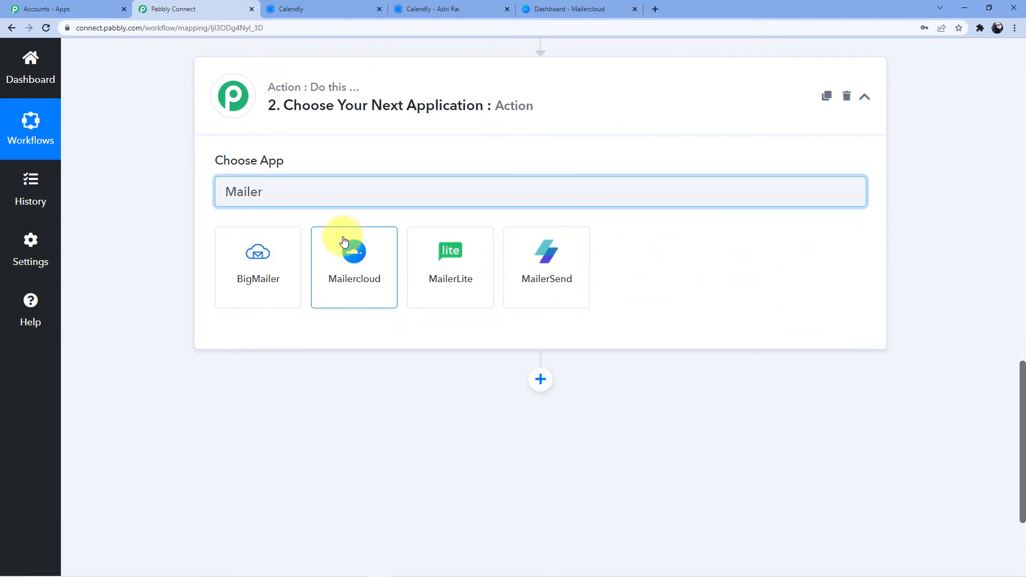
left_click(339, 238)
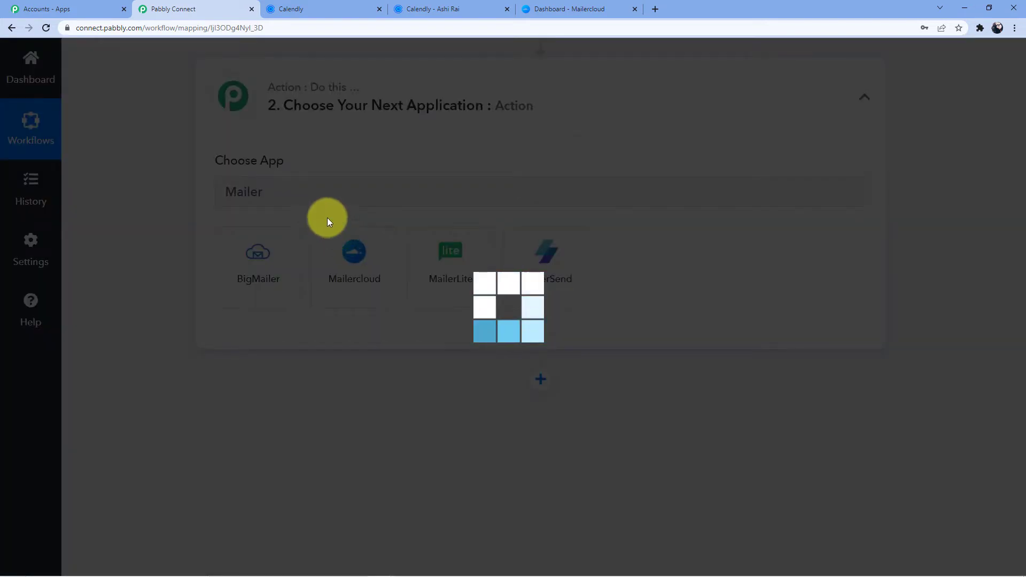
Set the action event to Add Contact to List and start a new Mailercloud connection.
scroll(328, 210, "down", 2)
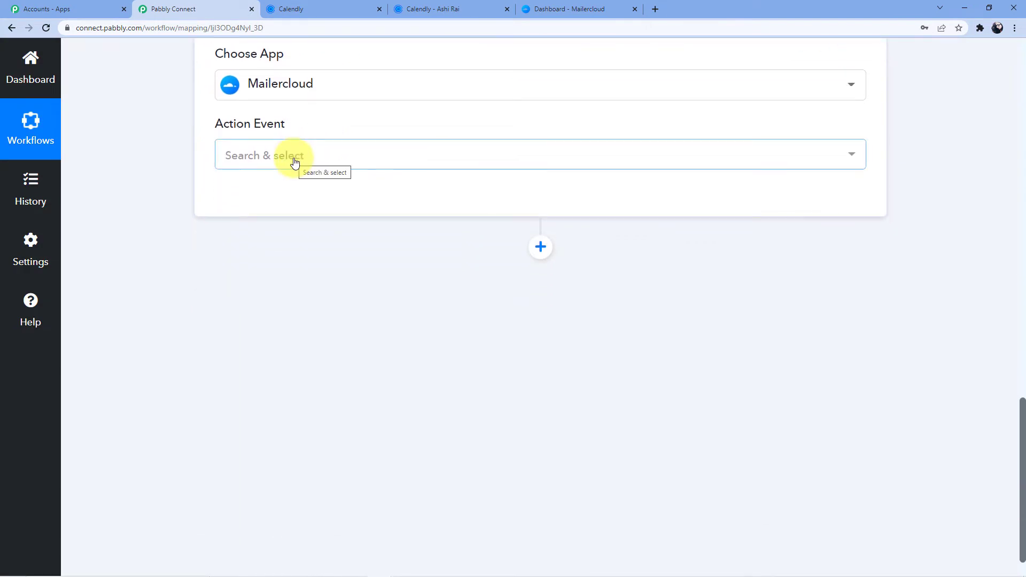
left_click(298, 162)
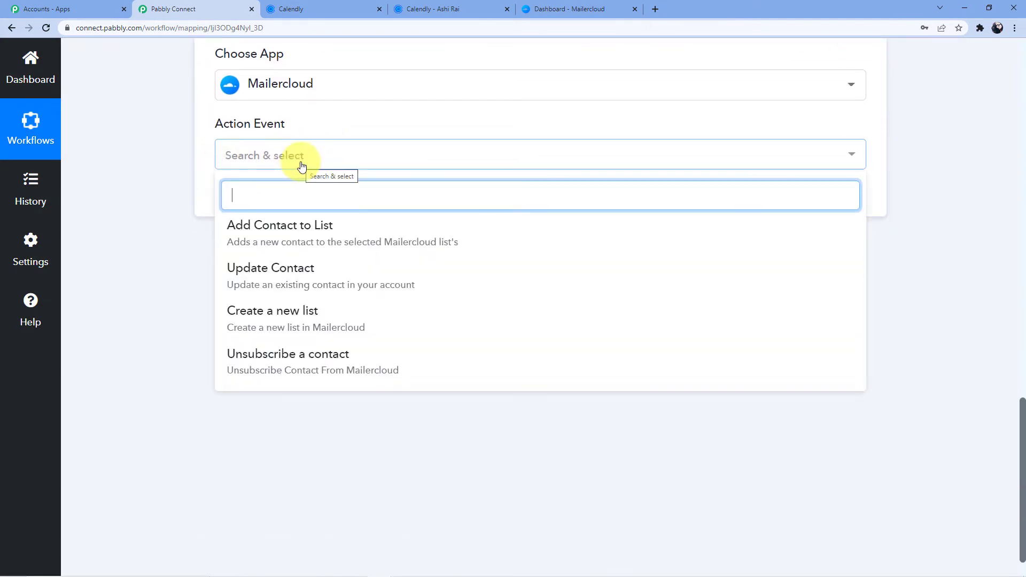
left_click(275, 251)
left_click(263, 213)
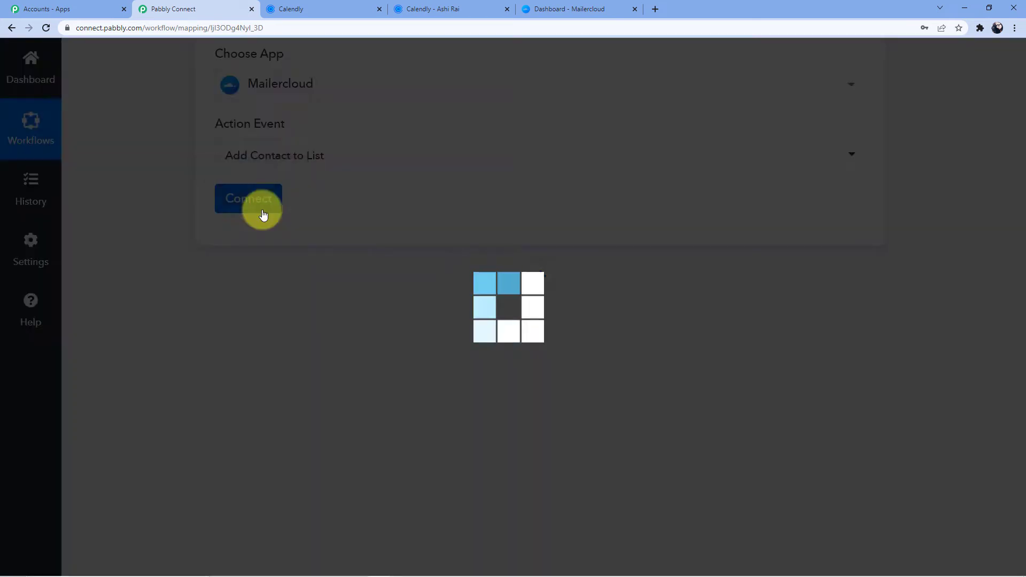
left_click(552, 212)
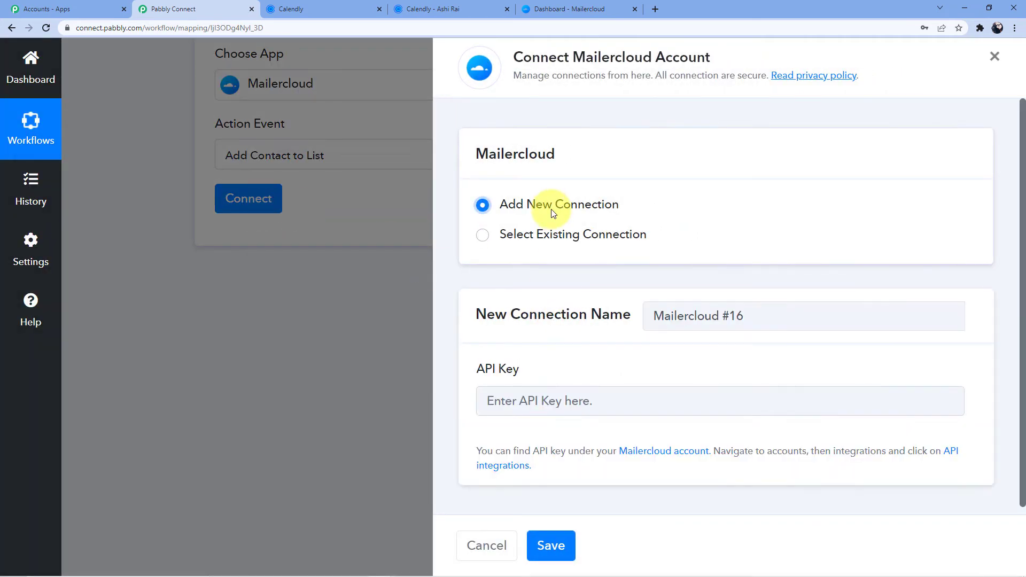
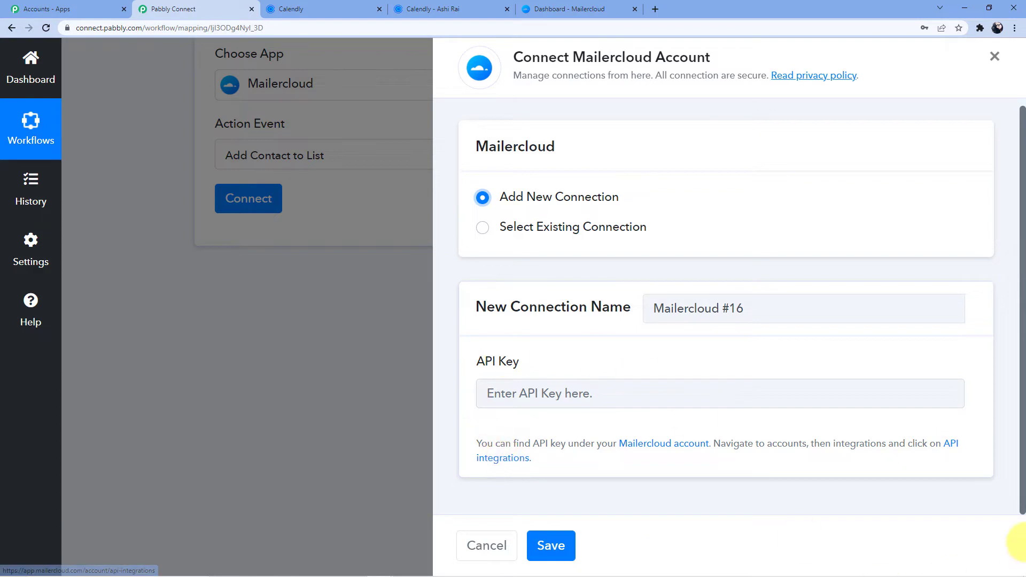
Copy the API key from Mailercloud's API integrations and save it as Pabbly's Mailercloud connection.
left_click(952, 444)
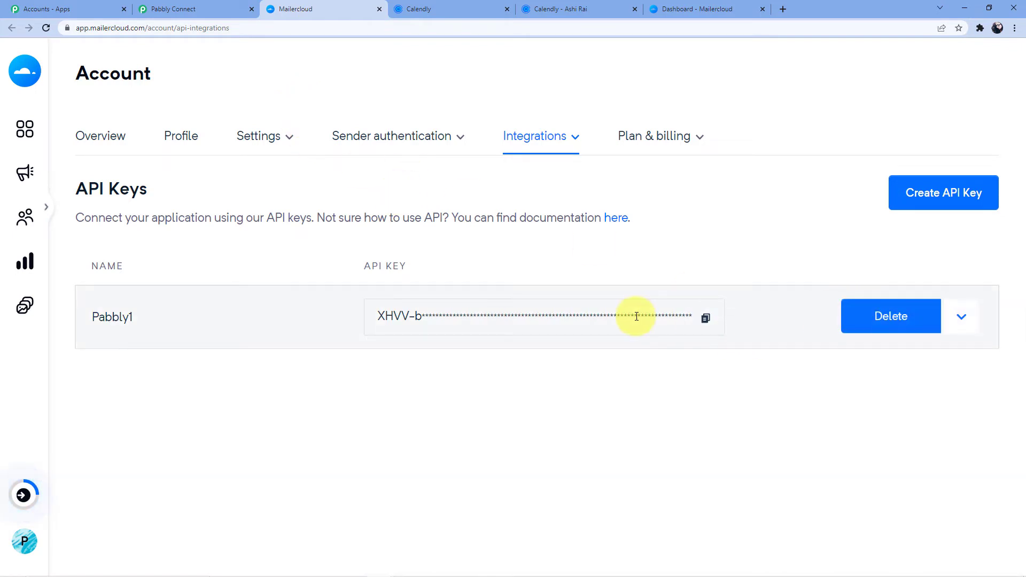
left_click(707, 320)
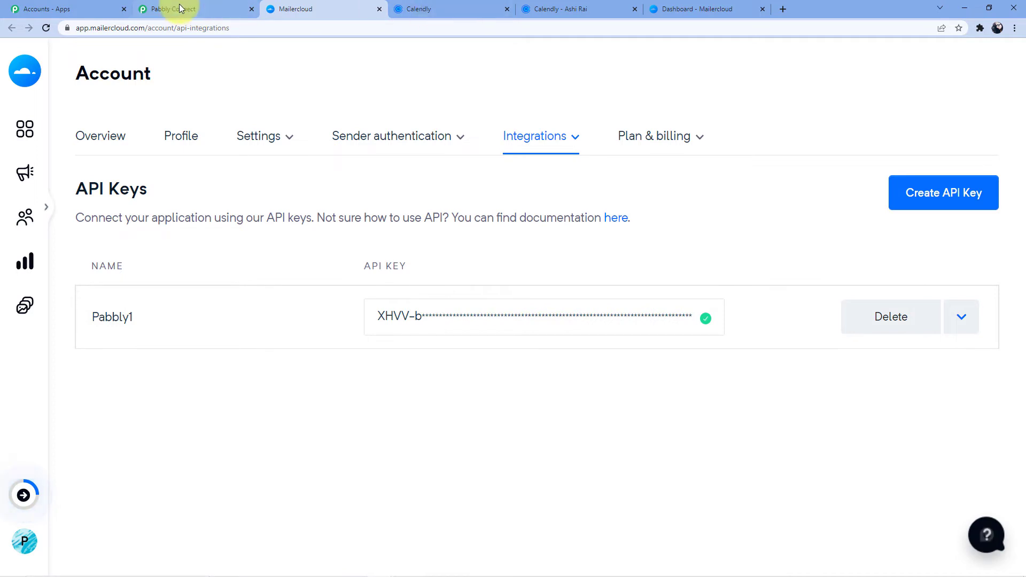
left_click(178, 6)
left_click(624, 384)
key("ctrl+v")
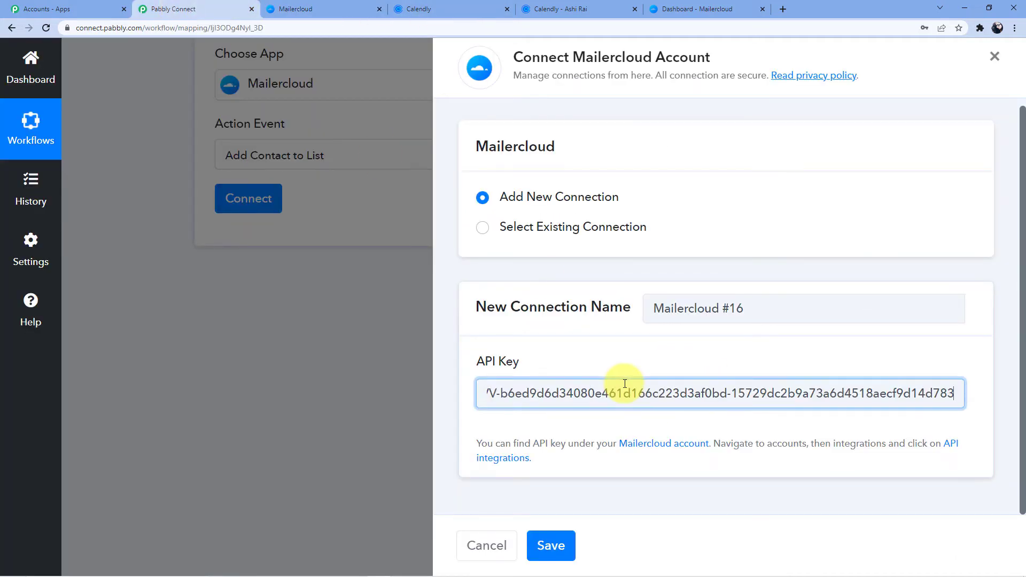
left_click(567, 531)
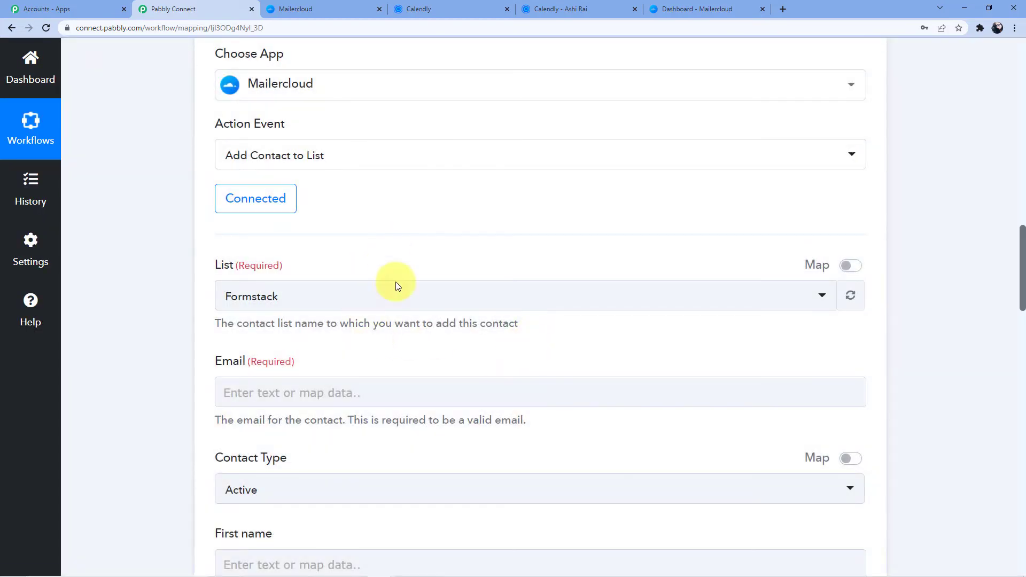
Review the Mailercloud List dropdown, leaving Formstack selected, then return to Mailercloud.
scroll(363, 260, "down", 1)
scroll(367, 262, "down", 2)
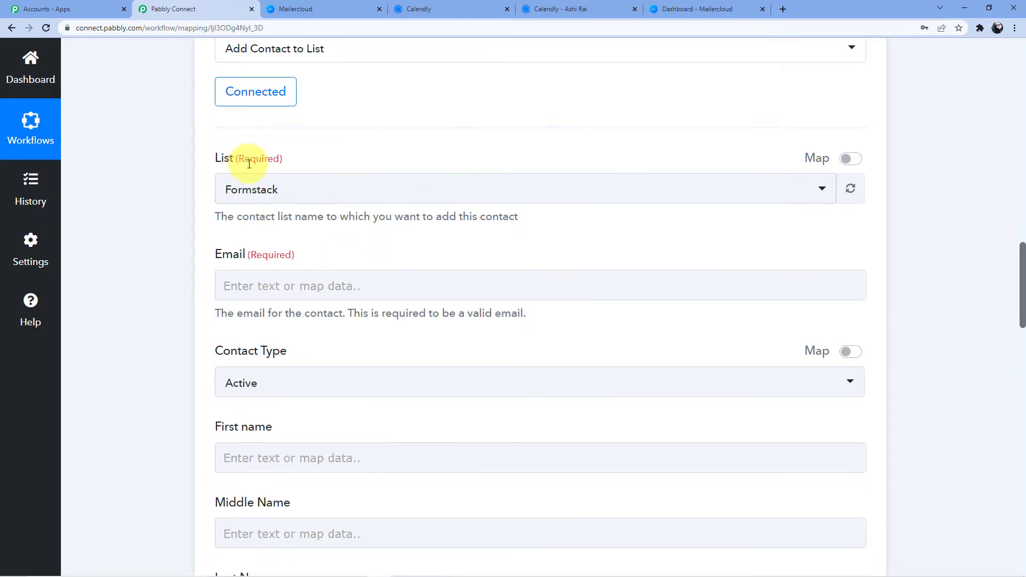
left_click(305, 198)
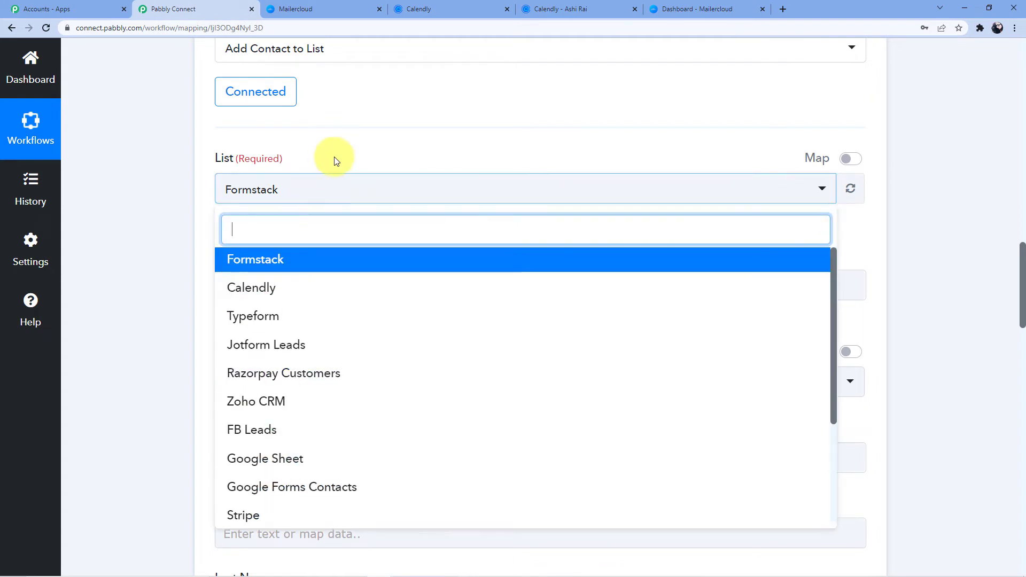
left_click(331, 156)
left_click(322, 9)
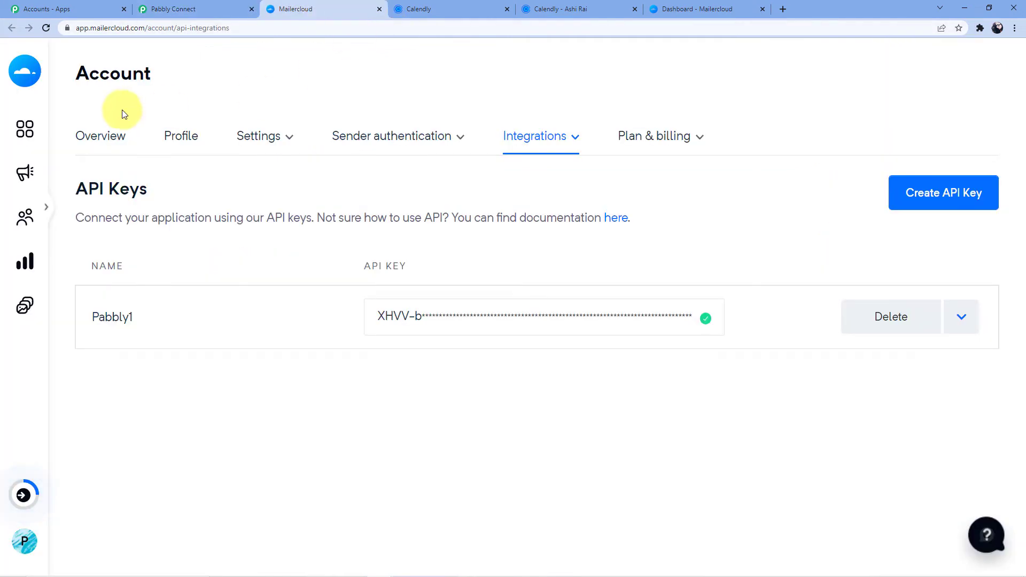
Go through Dashboard > Audience > Lists and show the Calendly list's Contacts tab.
left_click(24, 128)
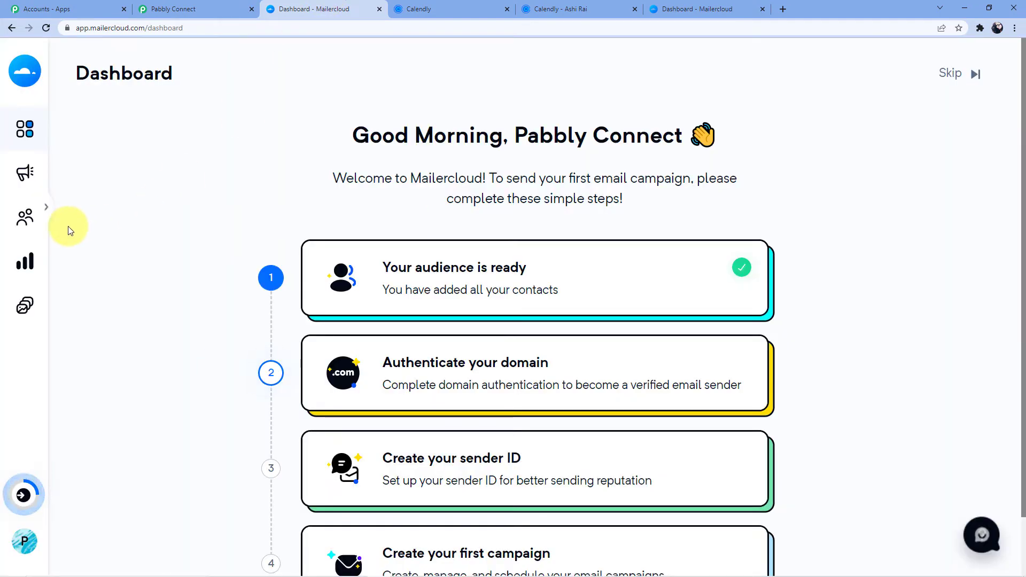
mouse_move(28, 217)
left_click(76, 218)
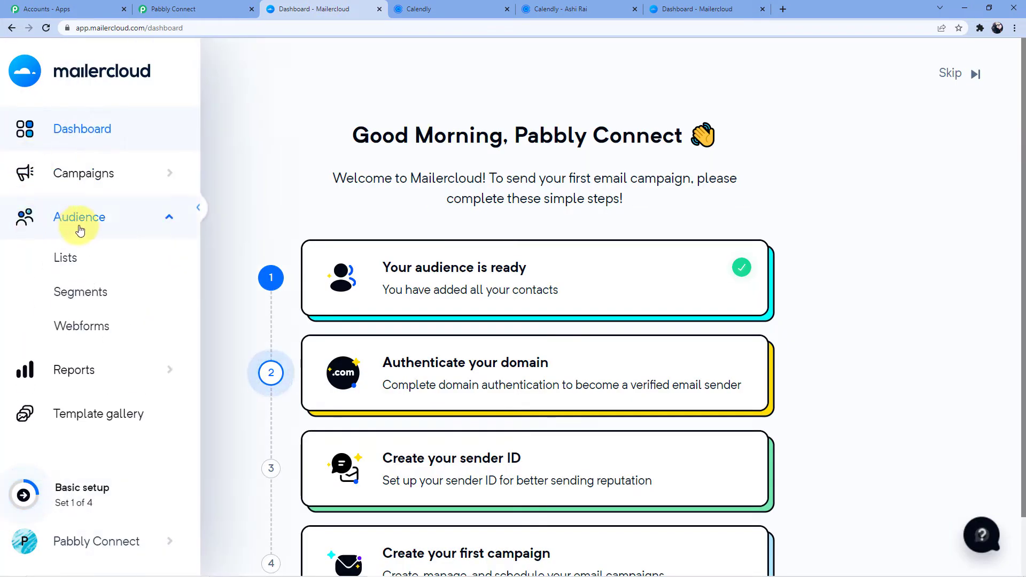
left_click(73, 260)
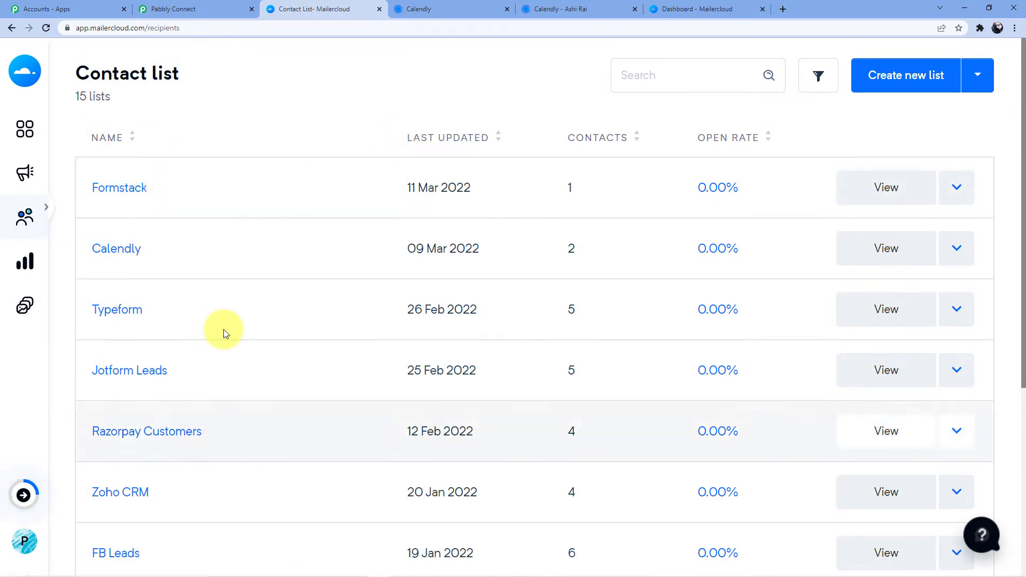
scroll(187, 283, "down", 5)
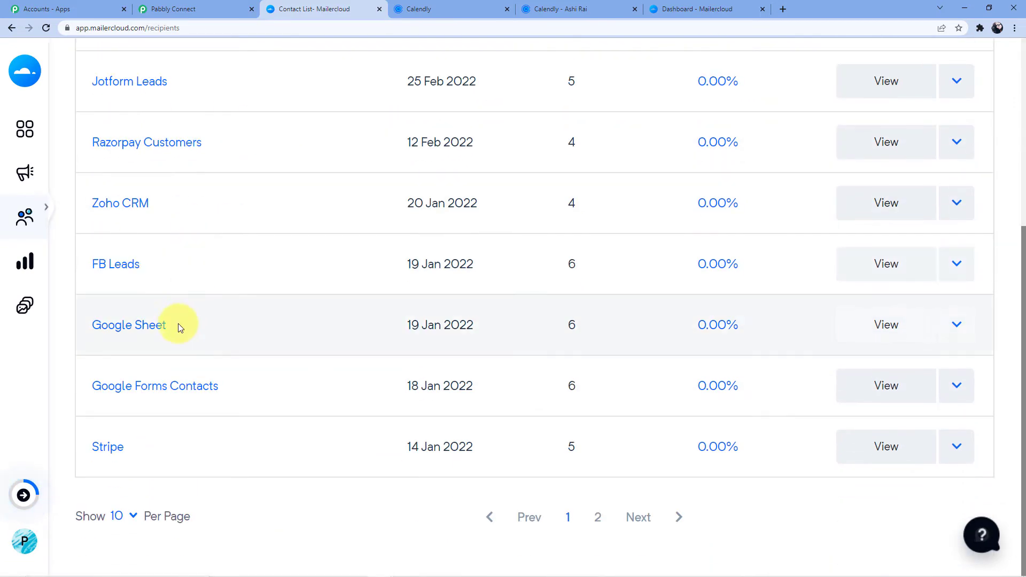
scroll(182, 320, "up", 5)
scroll(150, 213, "down", 1)
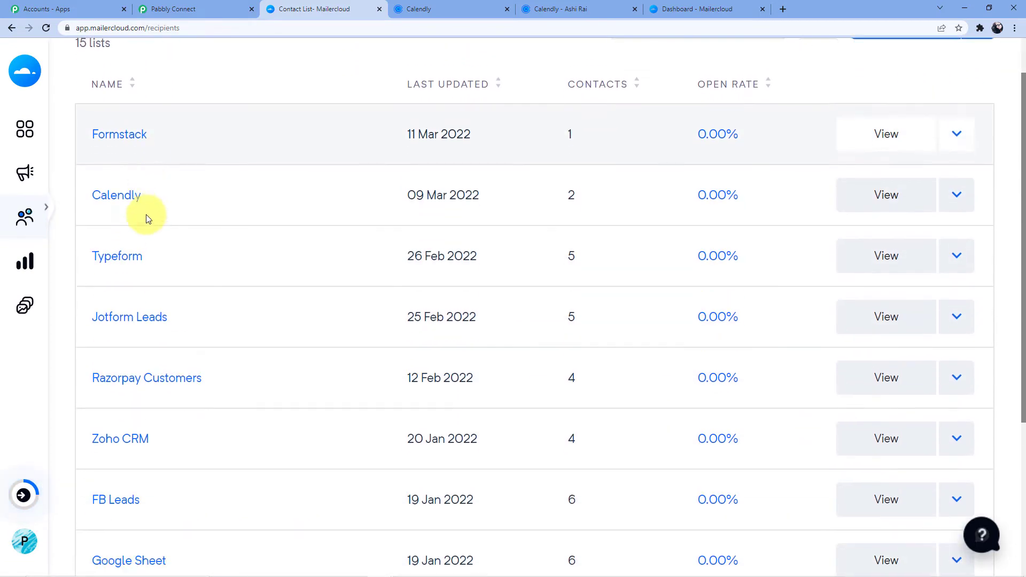
left_click(126, 198)
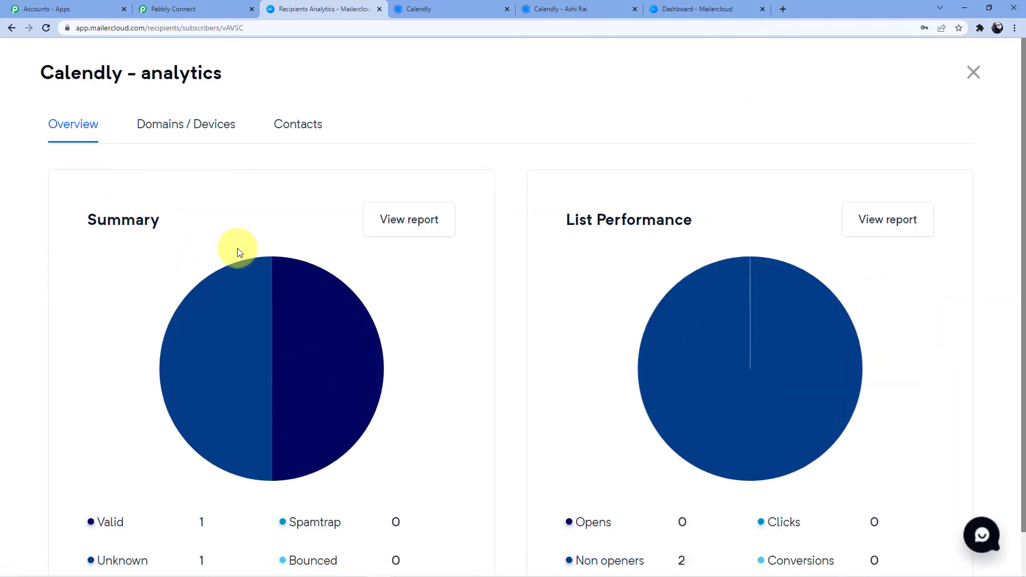
scroll(238, 247, "down", 1)
left_click(297, 80)
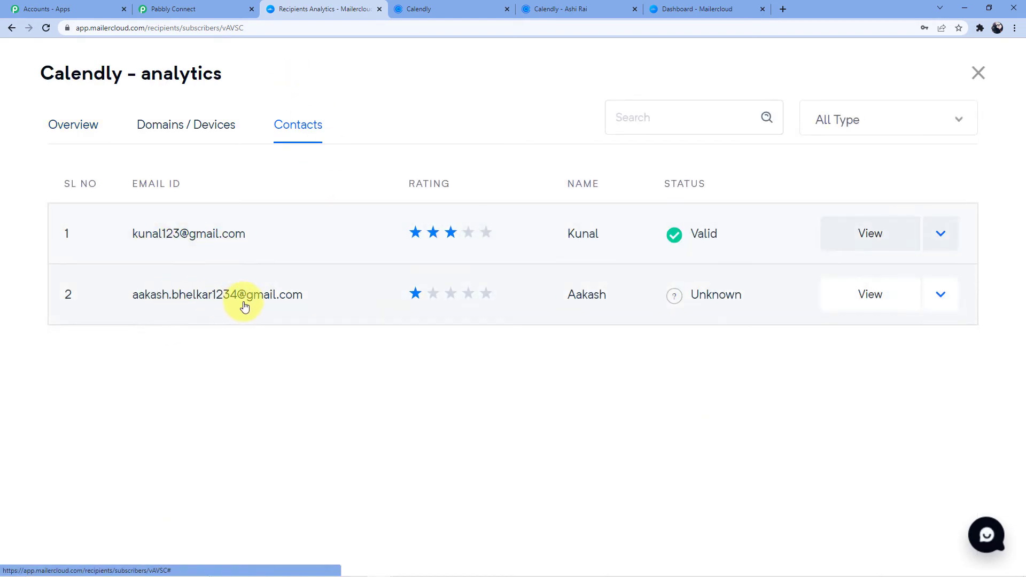
Map the Calendly Invitee Created email into the Mailercloud Email field.
left_click(220, 8)
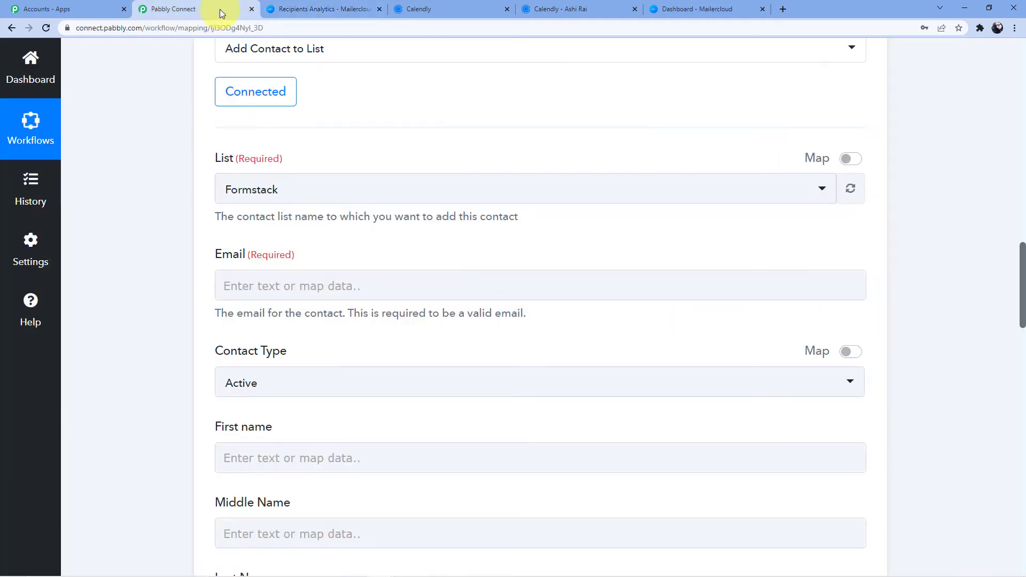
scroll(347, 296, "up", 10)
scroll(350, 298, "up", 3)
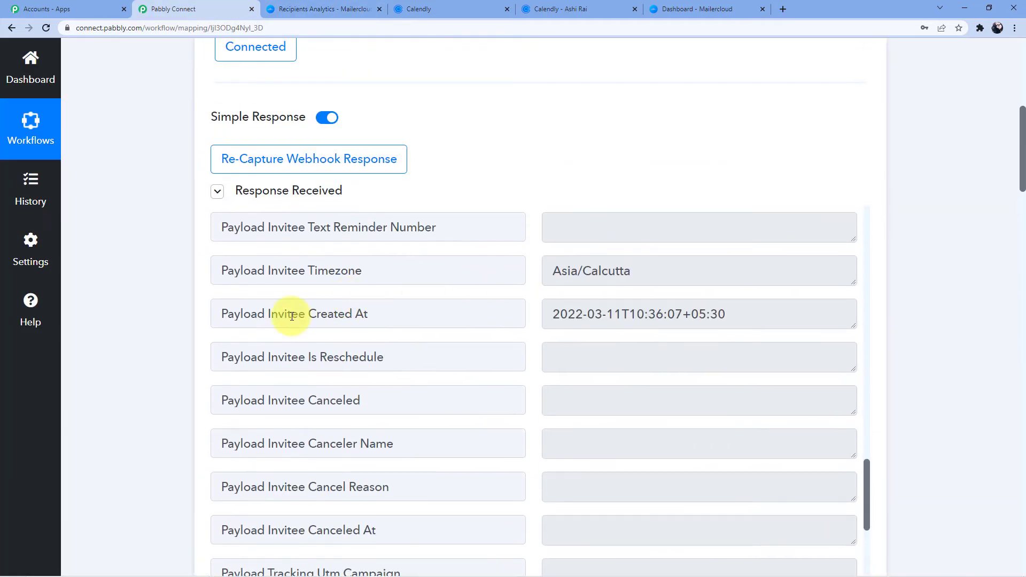
scroll(274, 320, "down", 8)
scroll(162, 304, "down", 15)
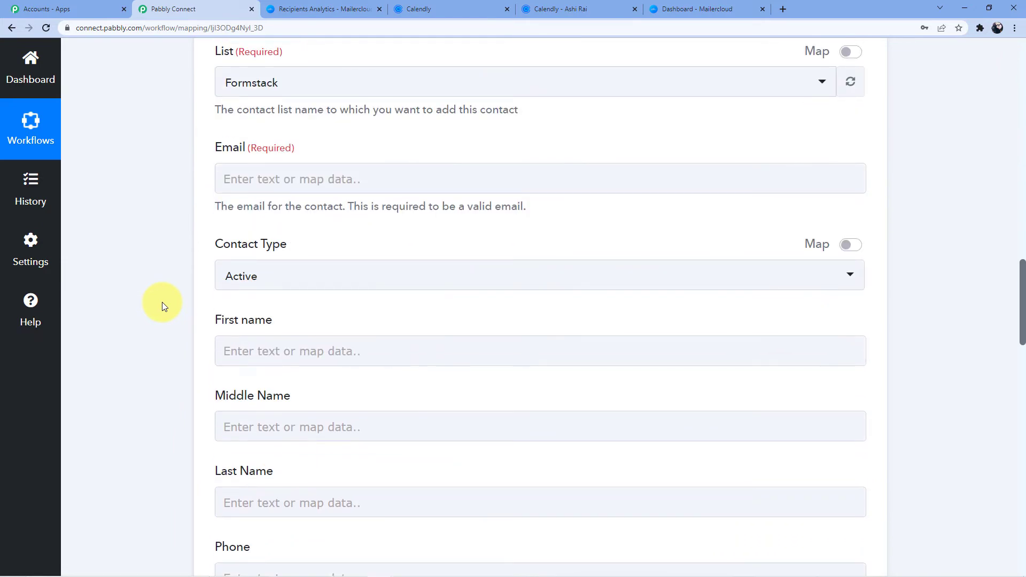
scroll(426, 284, "up", 15)
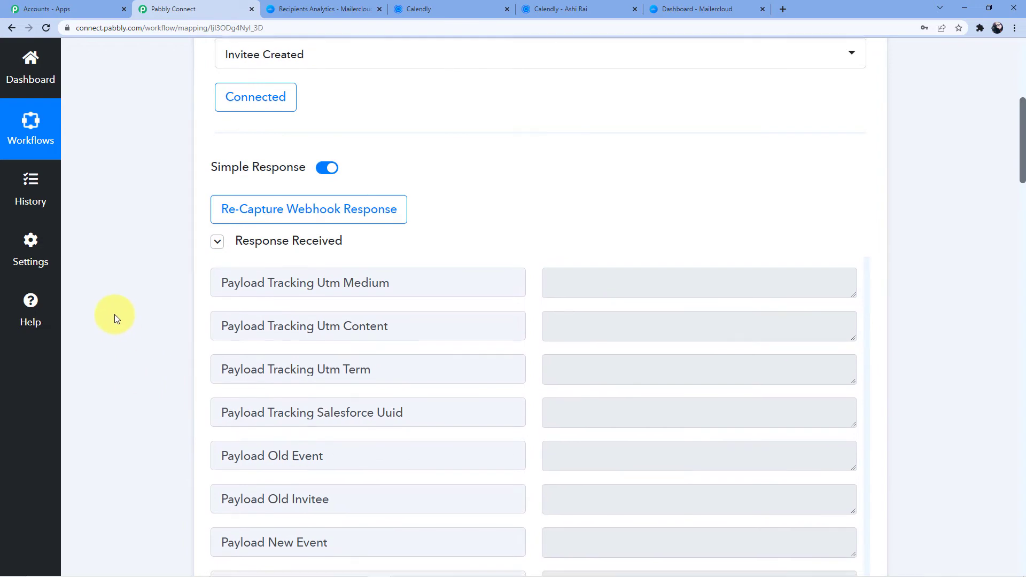
scroll(114, 314, "down", 15)
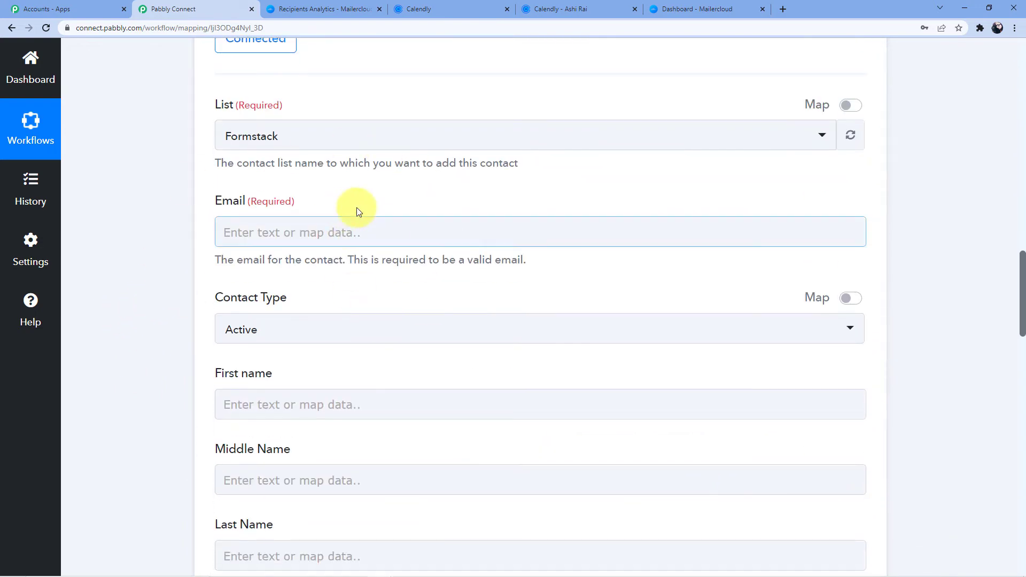
left_click(310, 230)
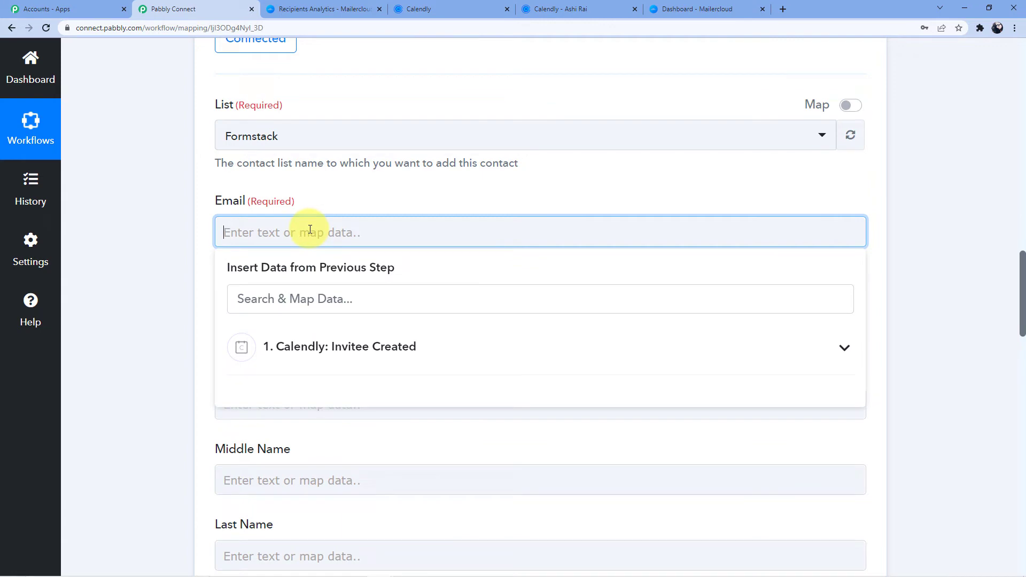
left_click(332, 346)
scroll(332, 342, "down", 6)
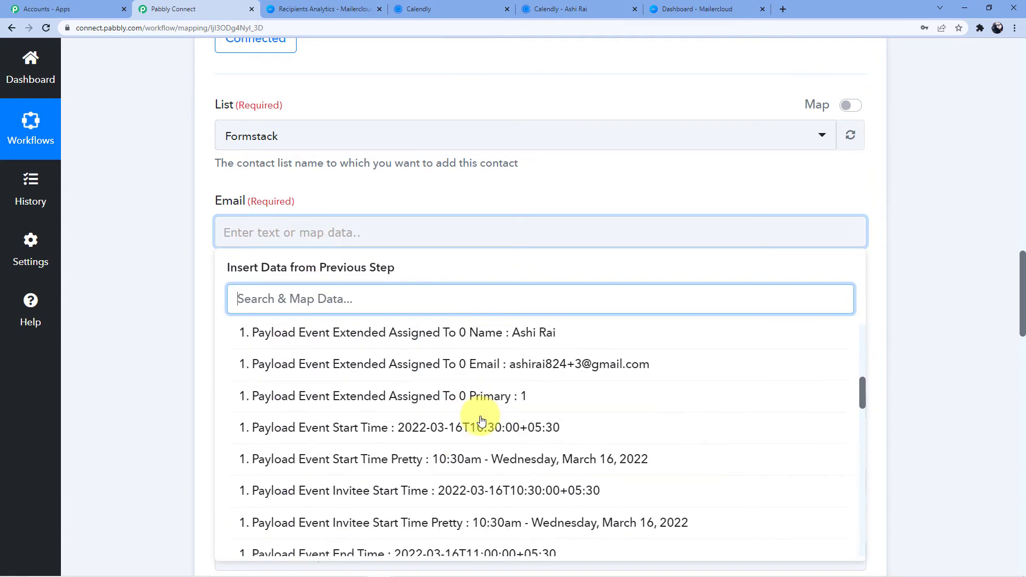
scroll(419, 427, "down", 9)
scroll(419, 434, "down", 5)
left_click(470, 363)
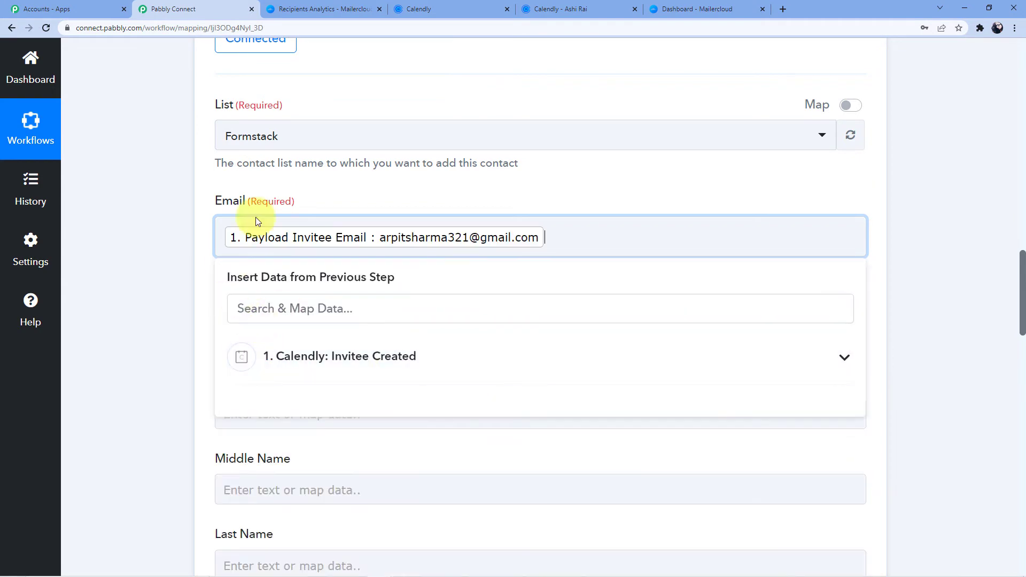
left_click(355, 165)
Map Payload Invitee First Name into the Mailercloud First name field.
scroll(347, 190, "down", 3)
scroll(277, 211, "down", 2)
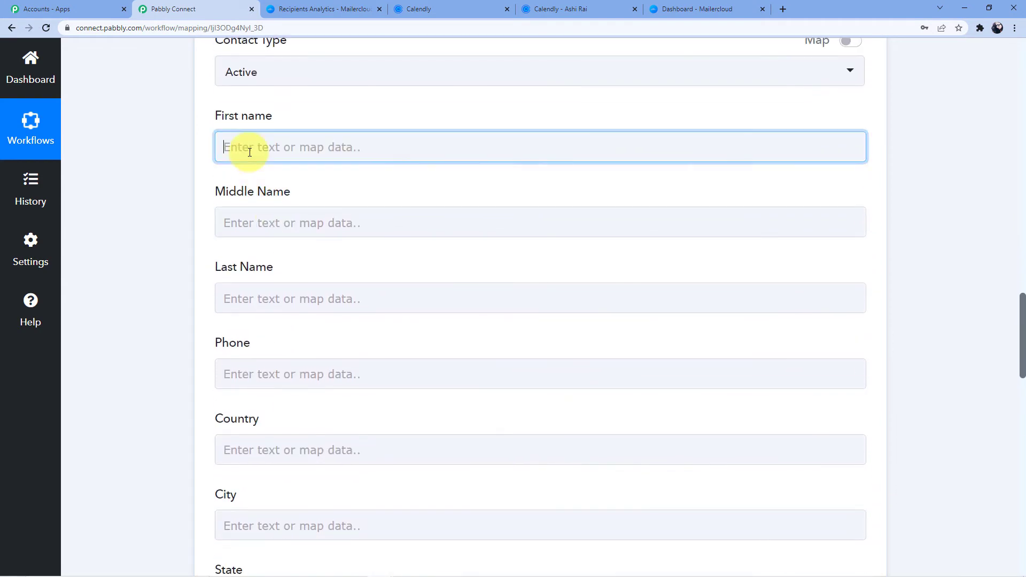
left_click(249, 153)
left_click(298, 264)
scroll(382, 344, "down", 10)
scroll(389, 360, "down", 8)
left_click(428, 317)
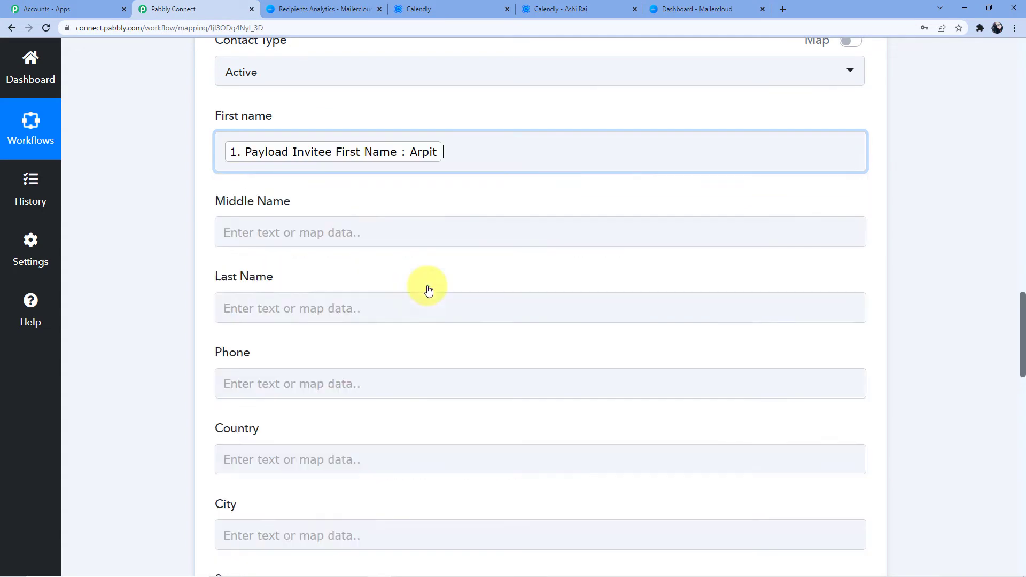
Map Payload Invitee Last Name into Last Name, leaving Middle Name and other optional fields blank.
scroll(190, 257, "down", 2)
left_click(241, 130)
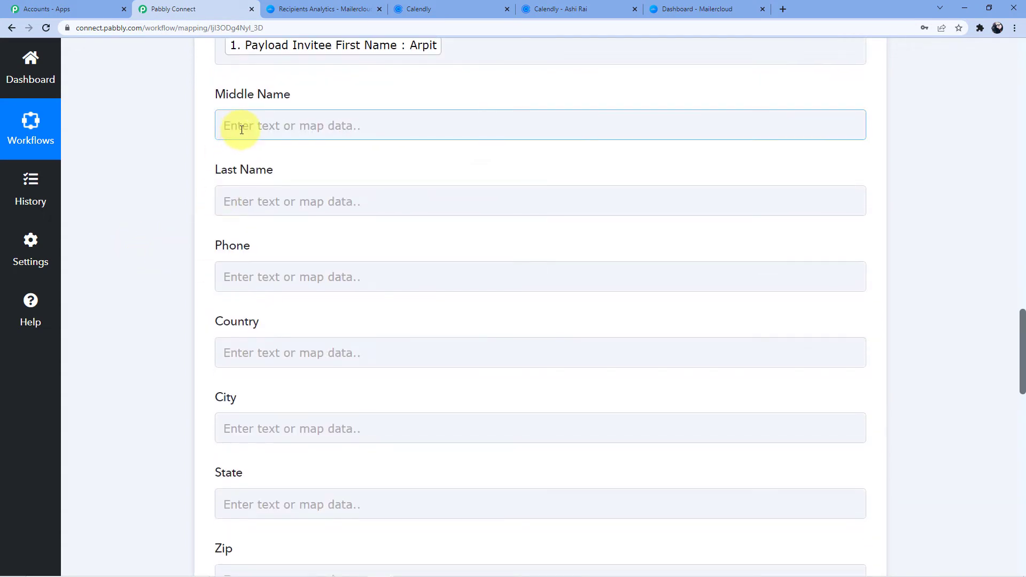
left_click(257, 193)
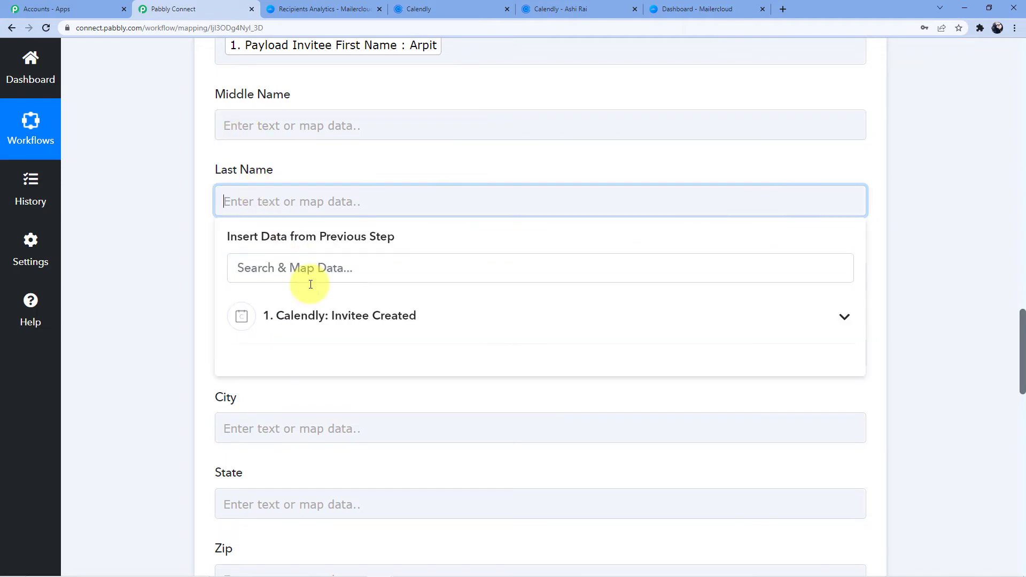
left_click(303, 314)
scroll(320, 299, "down", 4)
scroll(338, 318, "down", 12)
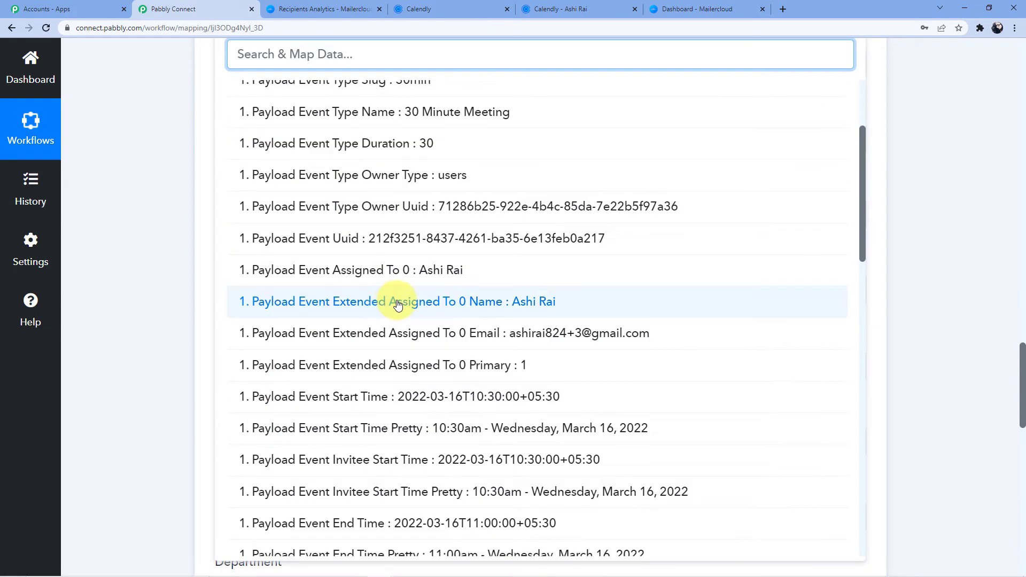
scroll(402, 302, "down", 4)
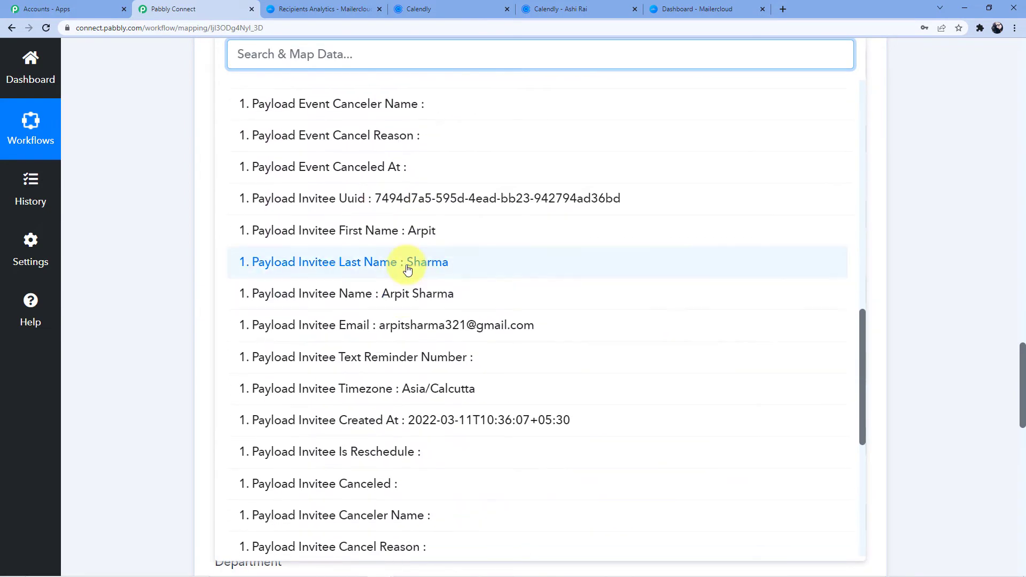
left_click(412, 266)
scroll(168, 290, "up", 1)
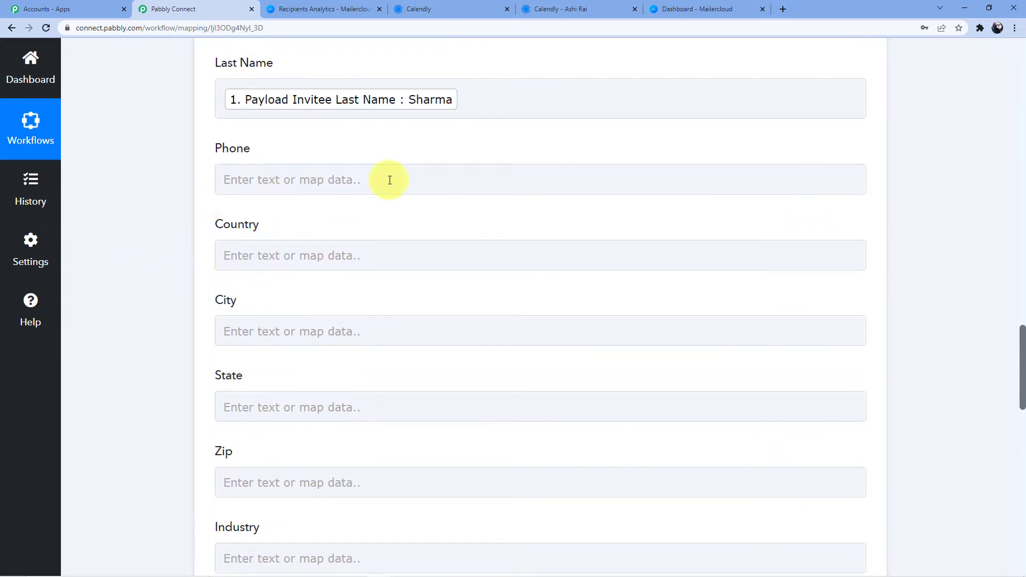
scroll(269, 217, "down", 1)
scroll(268, 217, "down", 7)
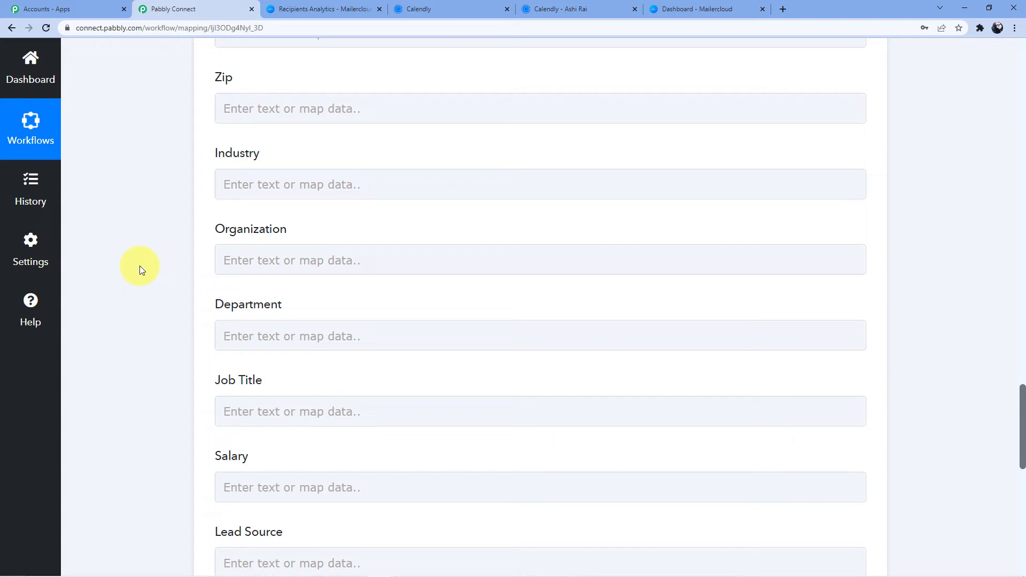
scroll(237, 175, "down", 10)
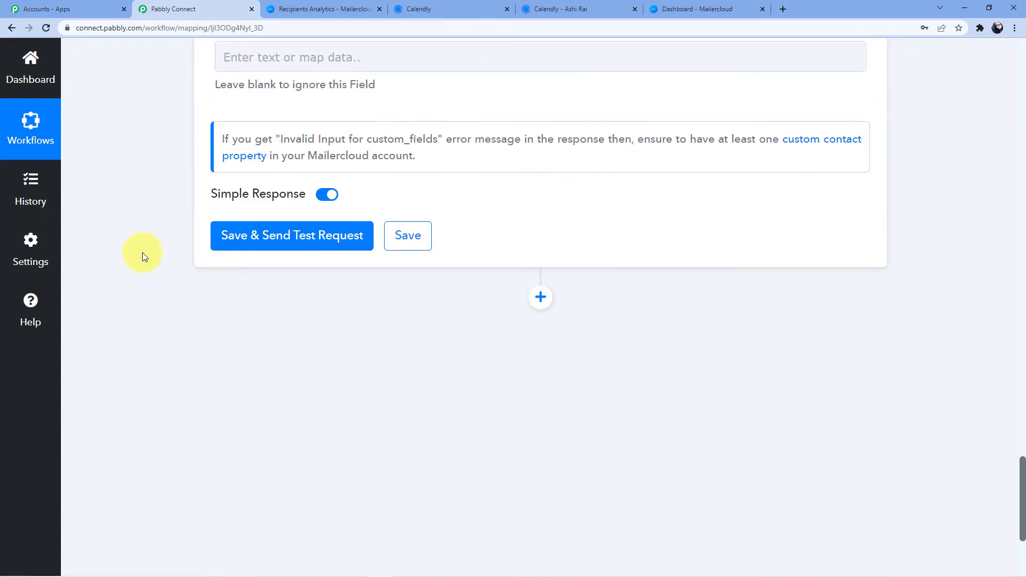
Save the Mailercloud step with Save & Send Test Request and check the returned contact Id.
scroll(142, 254, "up", 3)
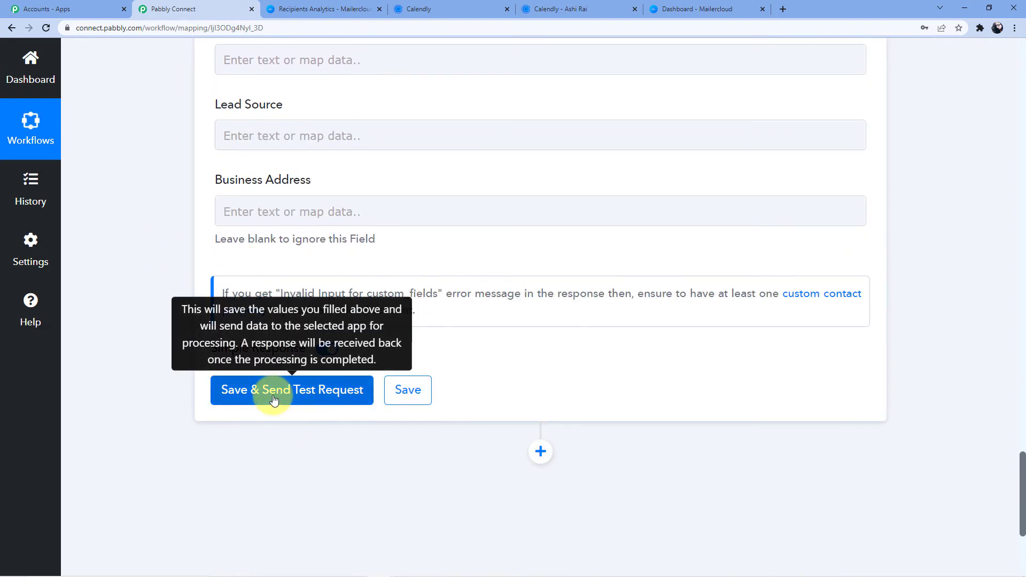
left_click(273, 391)
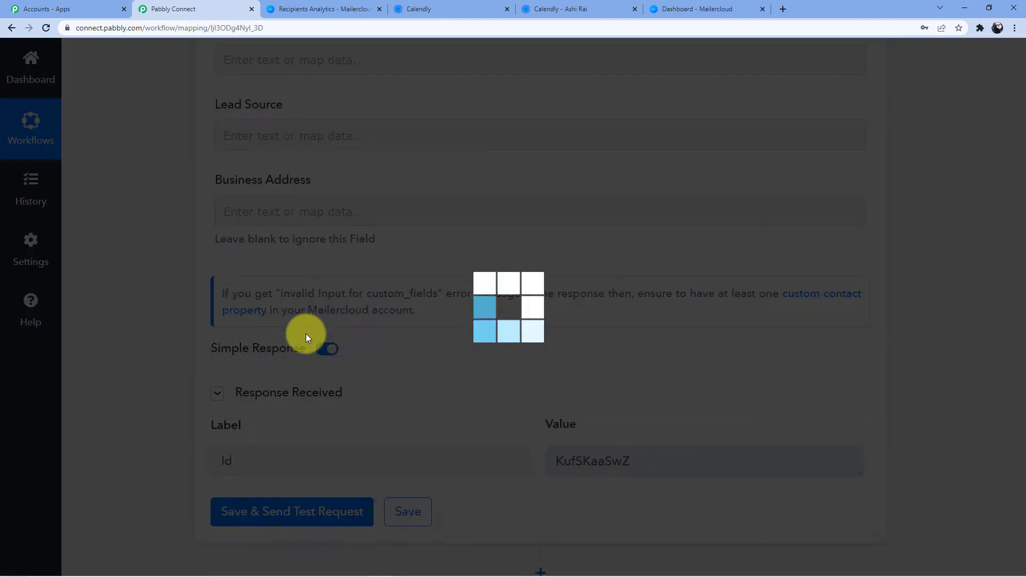
scroll(414, 293, "down", 3)
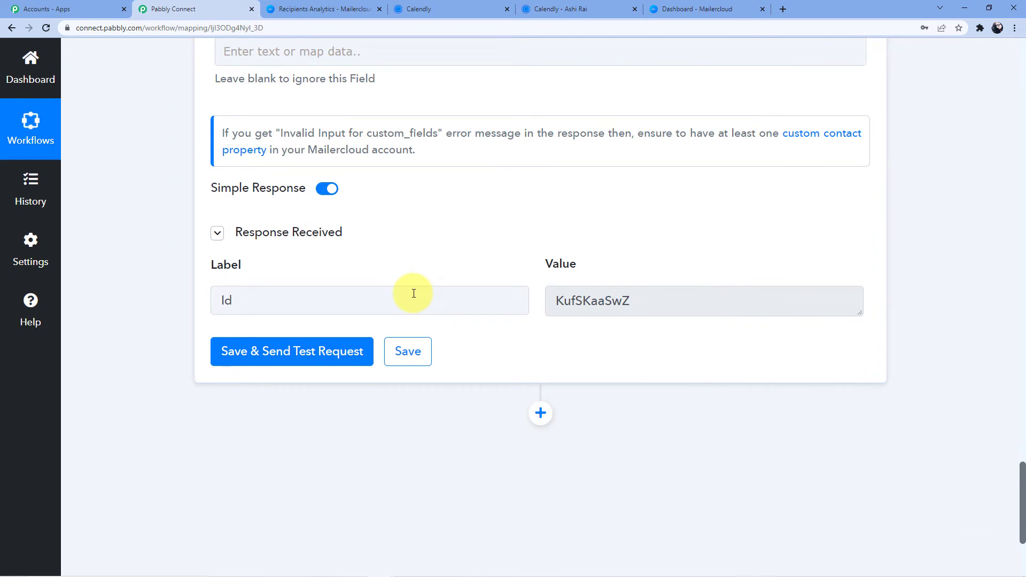
double_click(558, 300)
scroll(458, 224, "up", 3)
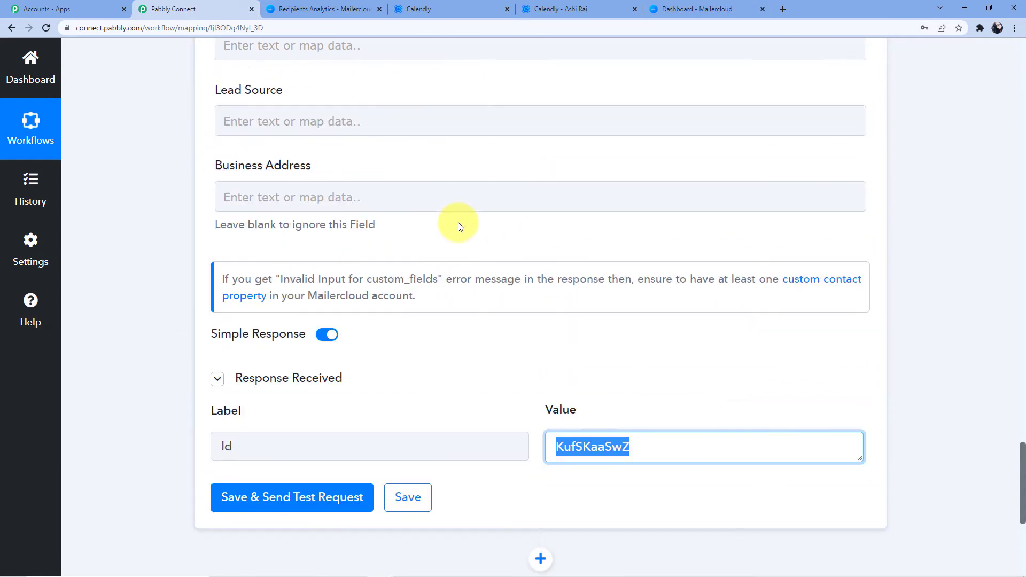
scroll(458, 227, "down", 3)
left_click(438, 208)
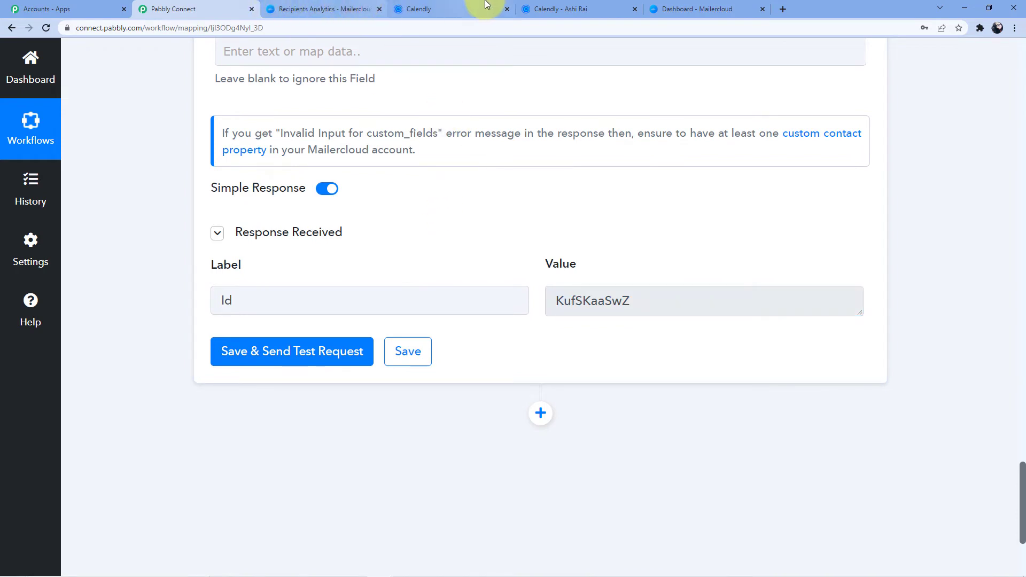
left_click(284, 7)
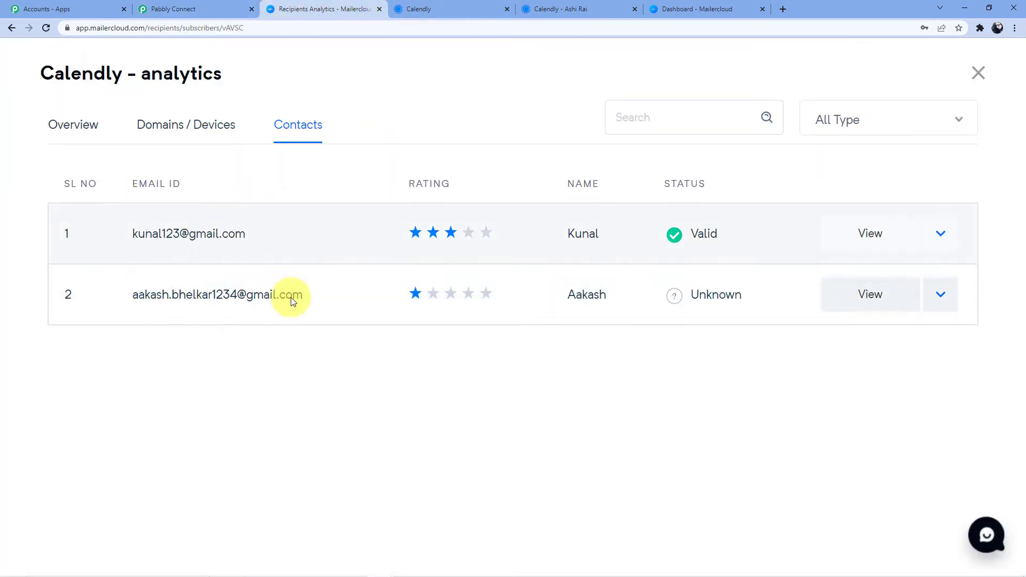
Reload the Calendly list analytics twice and recheck its Contacts tab, still showing two contacts.
left_click(45, 28)
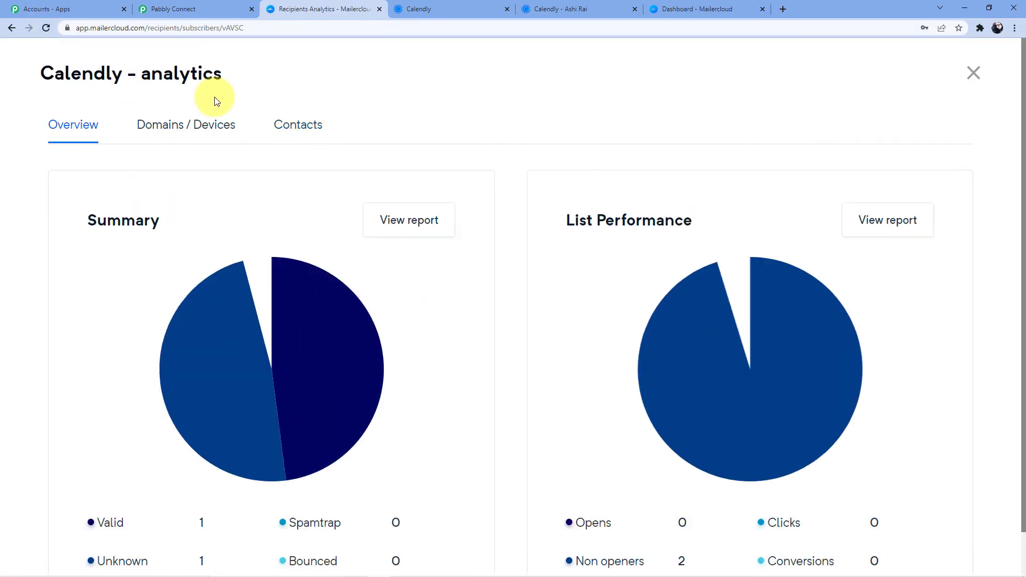
left_click(285, 127)
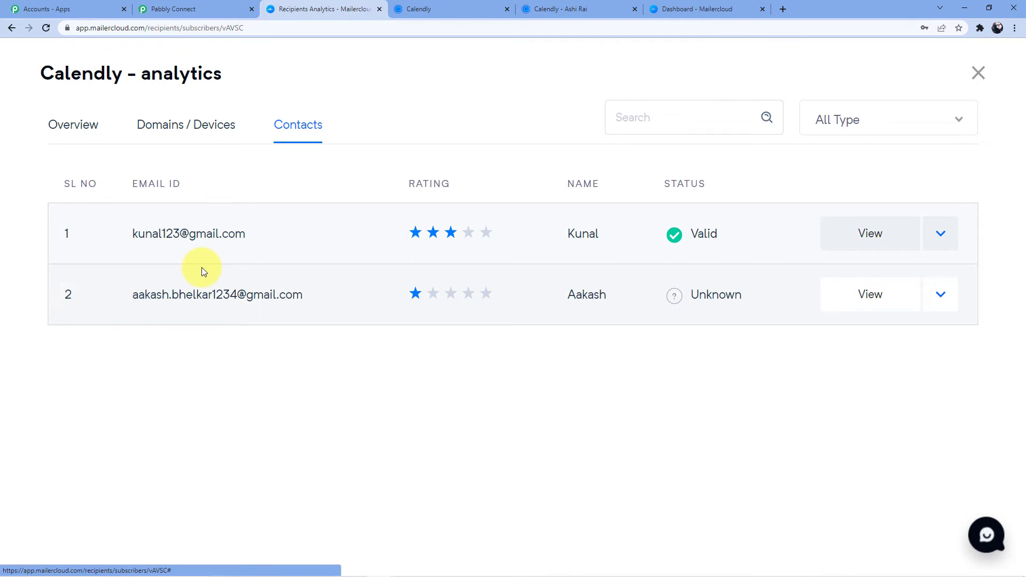
left_click(44, 27)
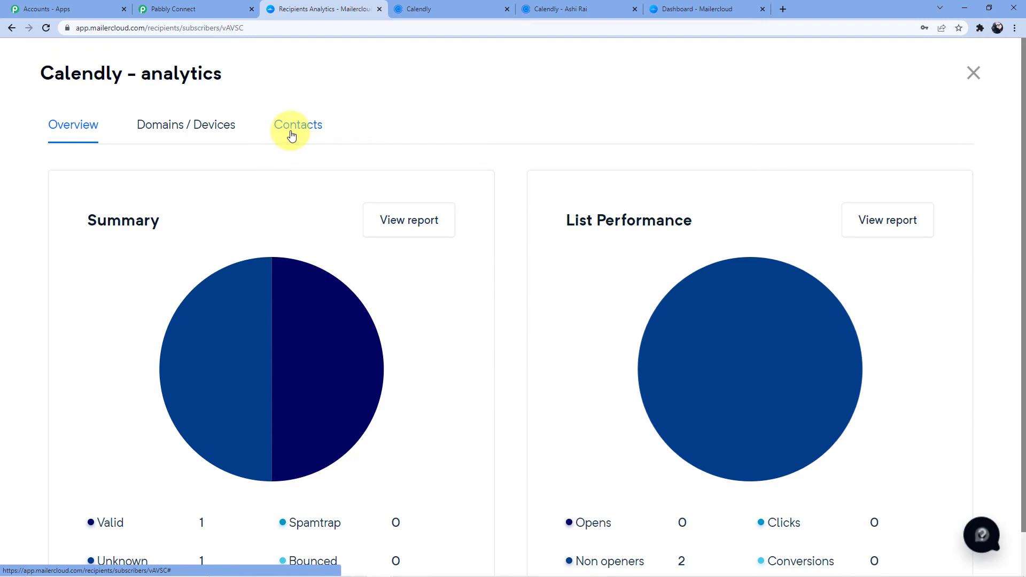
left_click(292, 135)
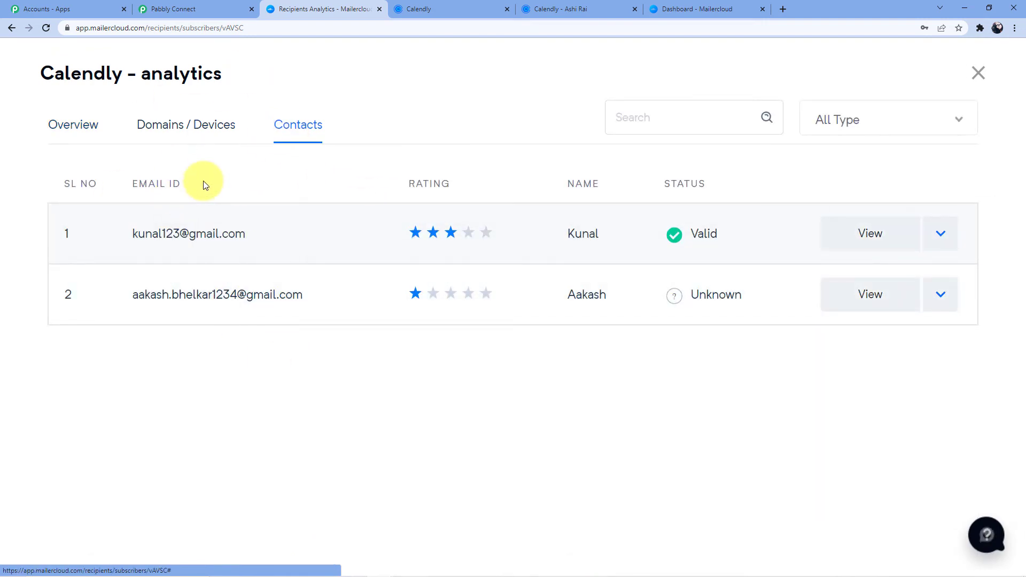
key("ctrl+w")
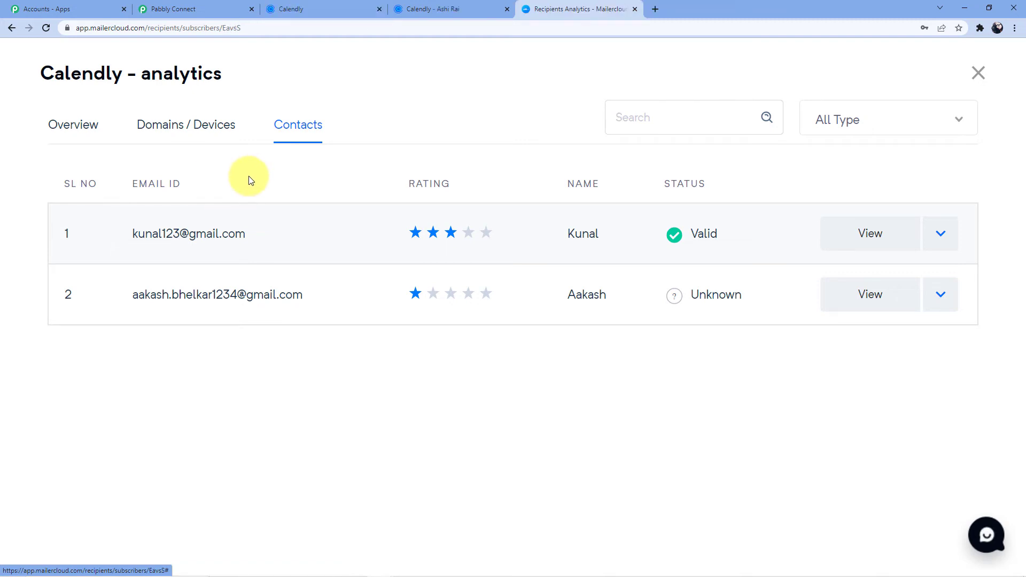
left_click(182, 5)
scroll(394, 320, "up", 3)
scroll(394, 321, "down", 13)
scroll(382, 394, "up", 6)
scroll(382, 396, "up", 7)
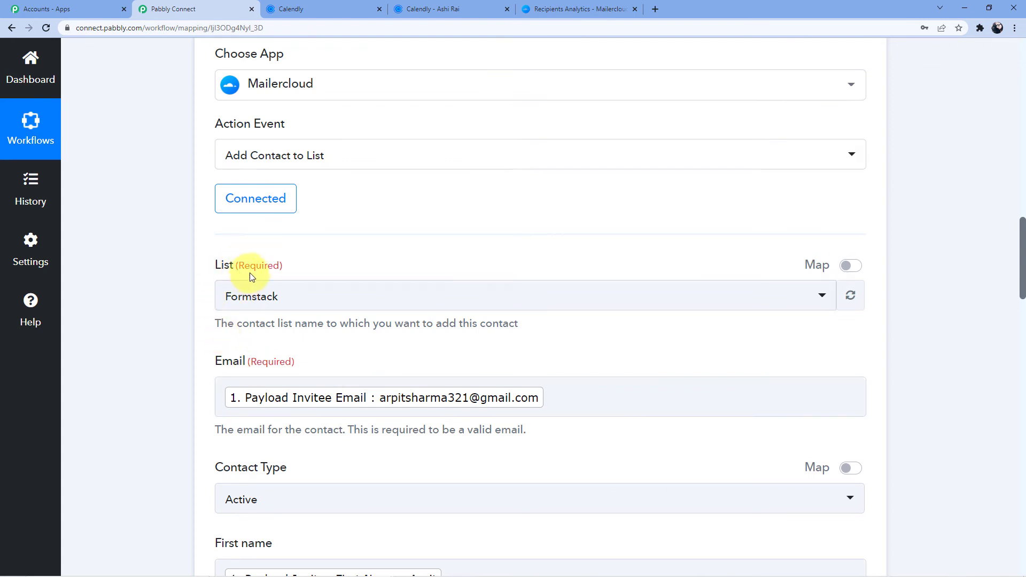
left_click(267, 293)
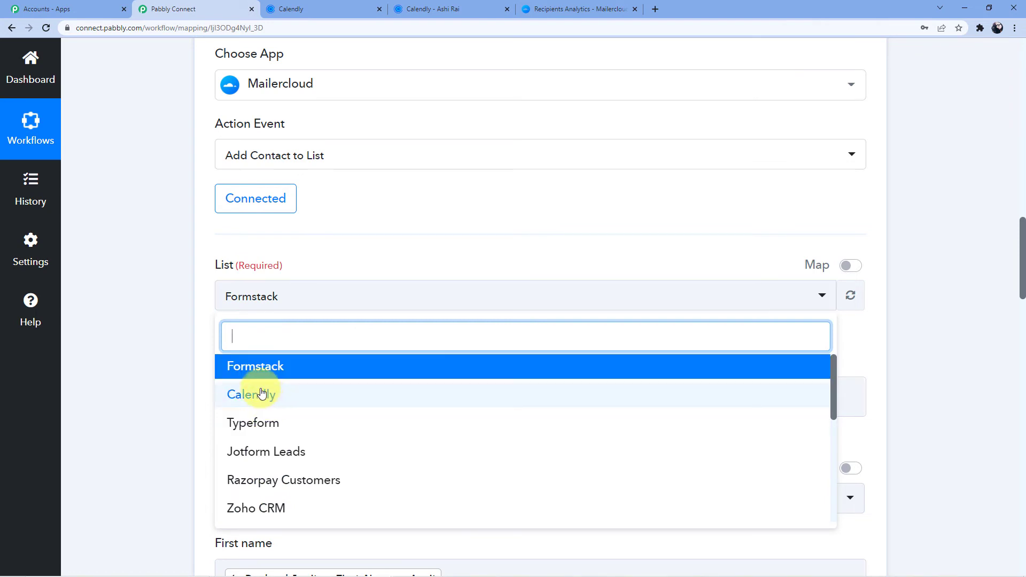
left_click(264, 304)
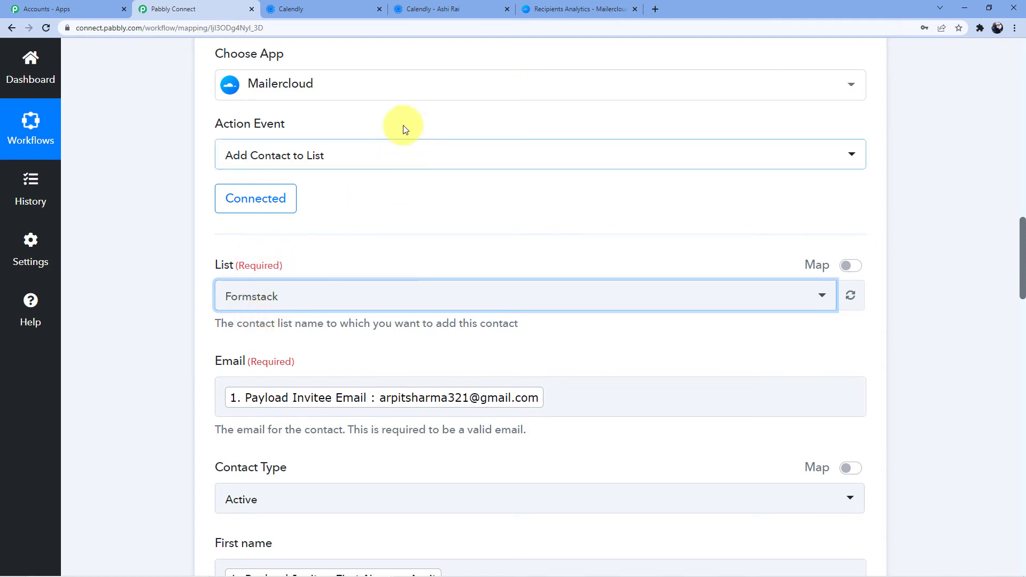
left_click(480, 8)
left_click(561, 8)
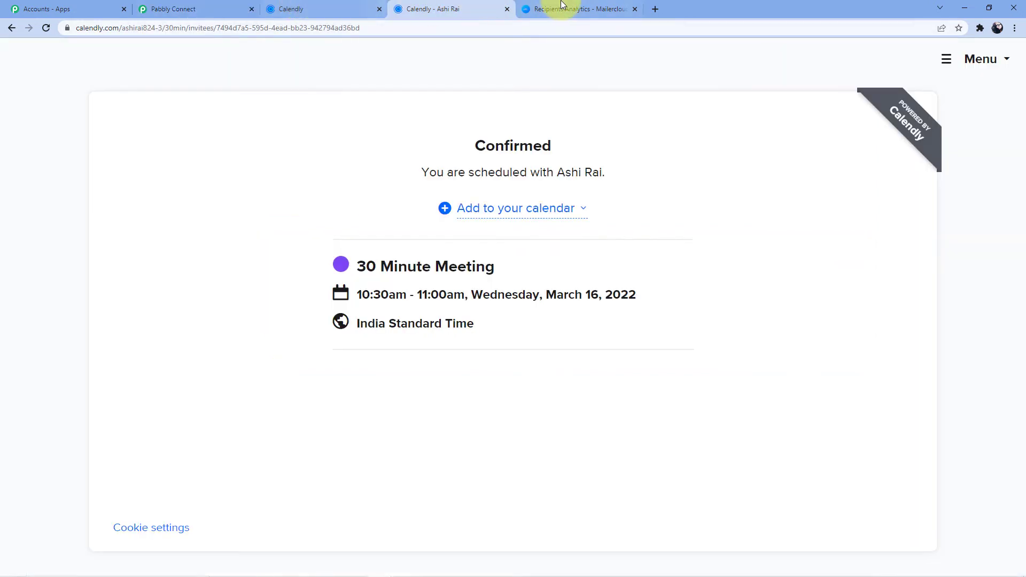
left_click(10, 29)
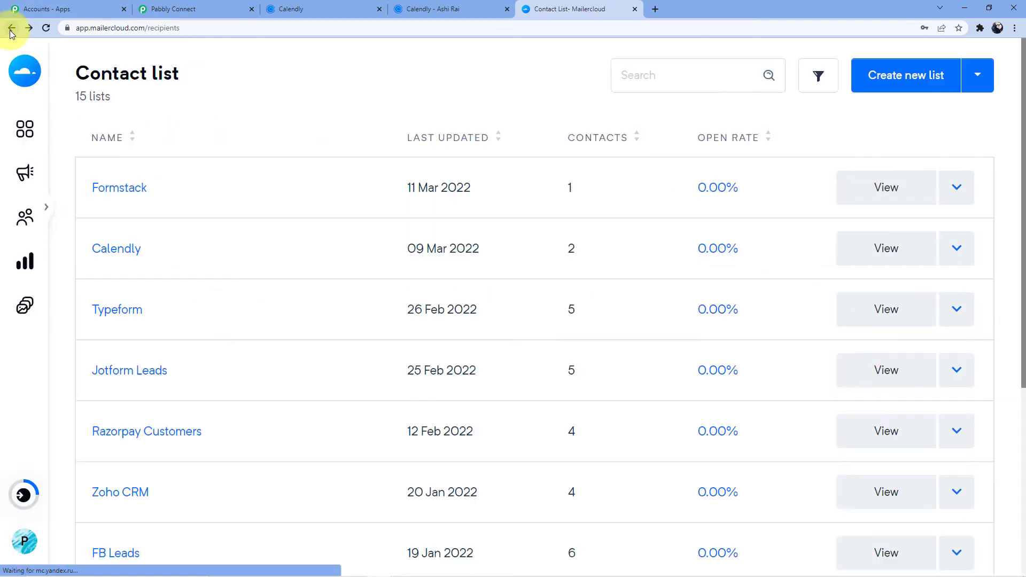
left_click(140, 191)
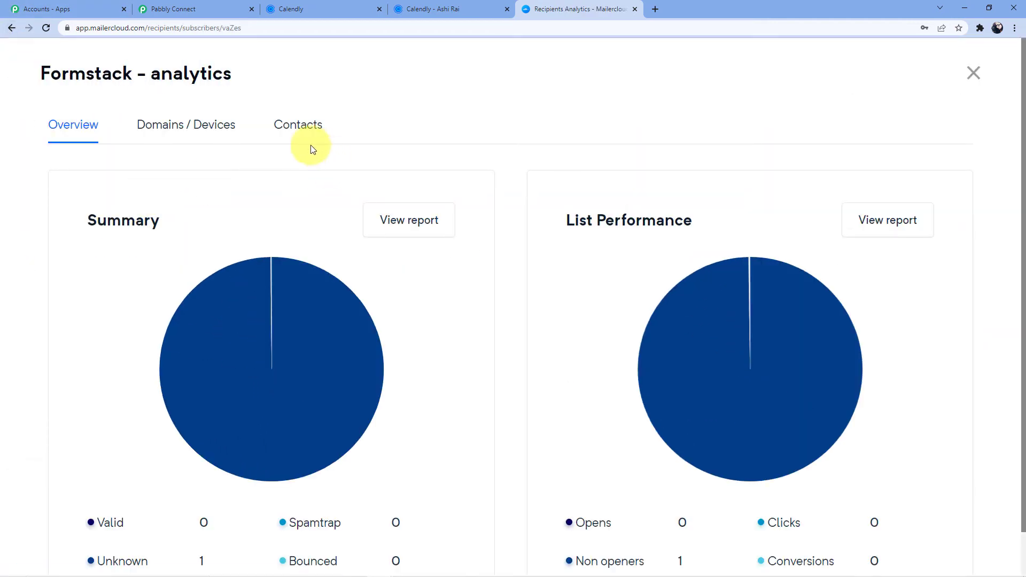
left_click(295, 132)
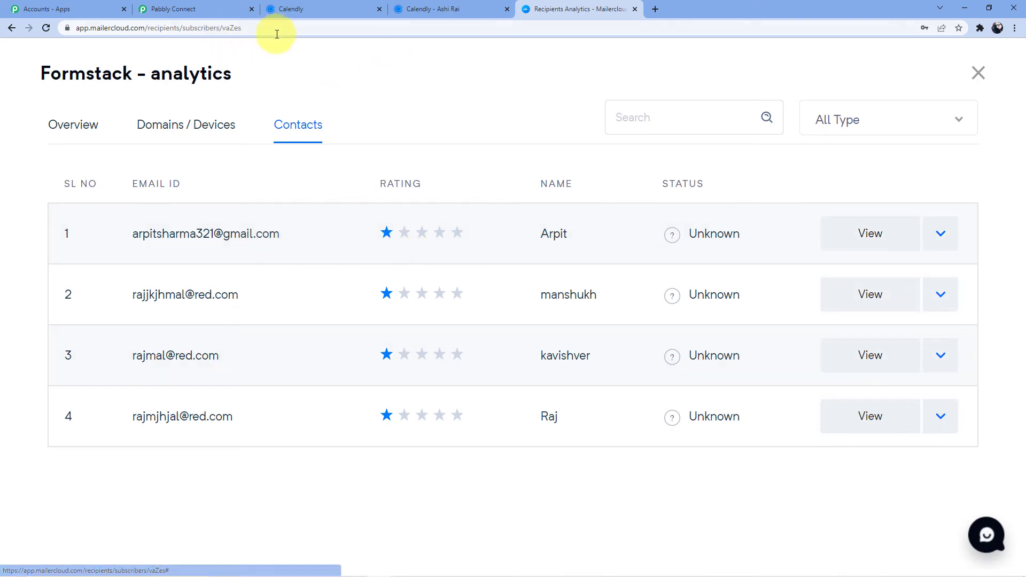
left_click(209, 9)
scroll(298, 321, "up", 2)
scroll(277, 245, "down", 3)
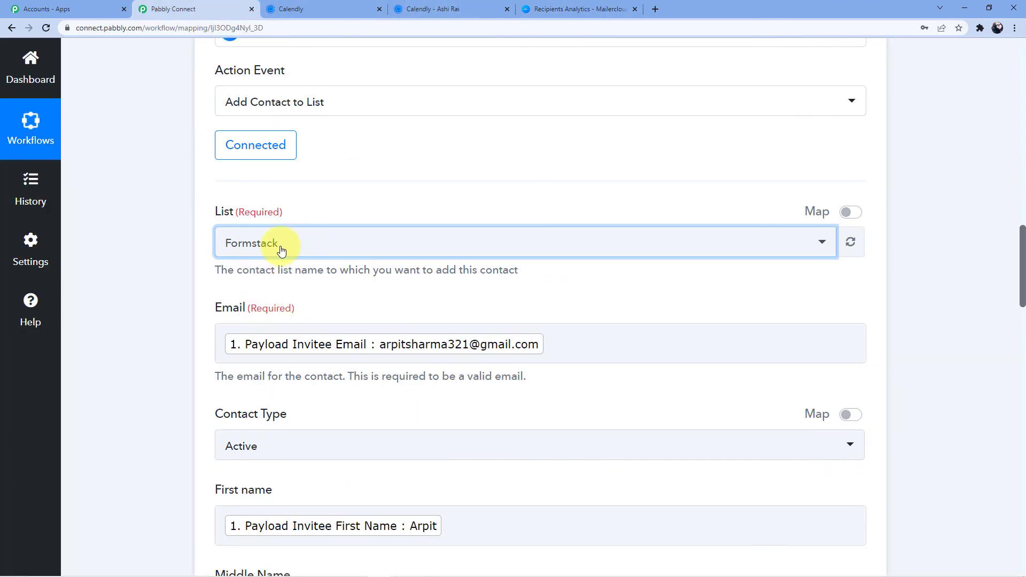
scroll(284, 246, "up", 1)
left_click(436, 9)
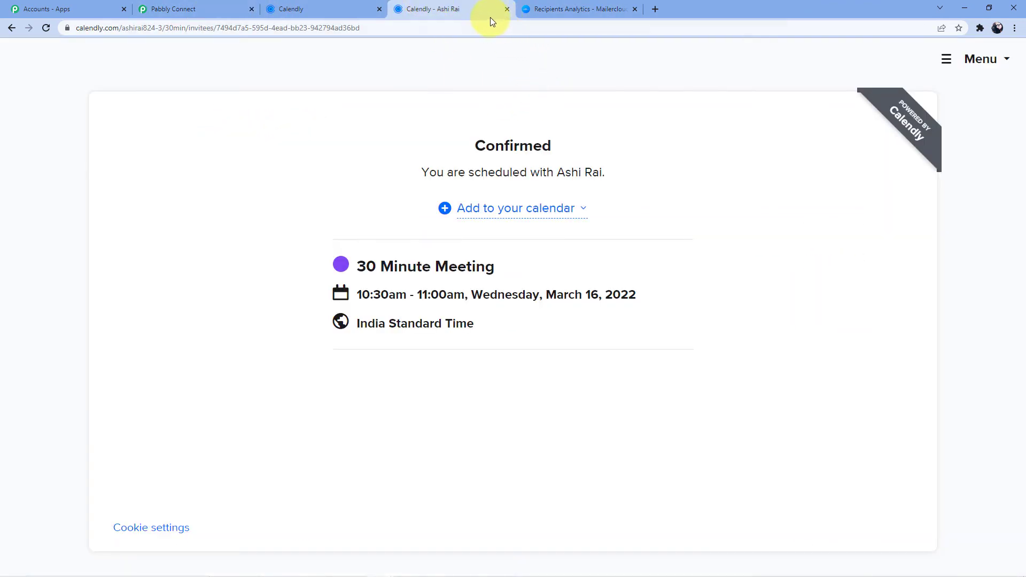
On the 30 Minute Meeting booking page, pick March 24 and confirm the 10:30am slot.
left_click(321, 8)
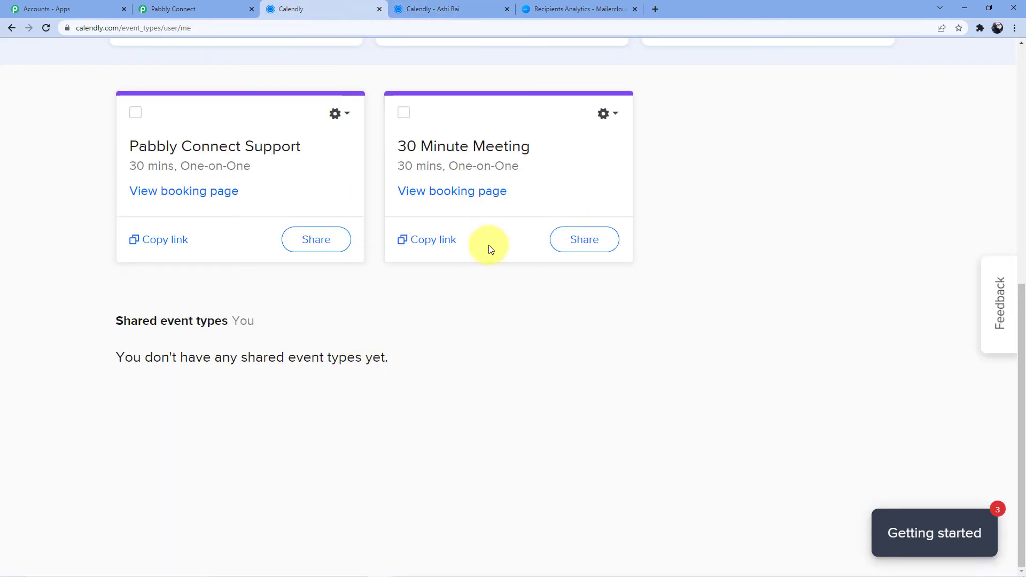
left_click(481, 185)
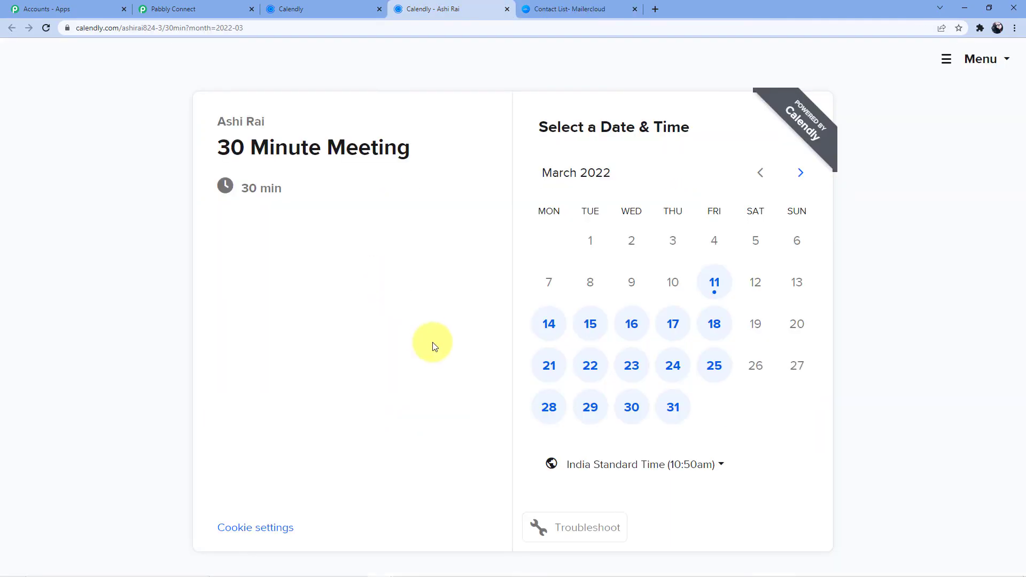
left_click(673, 363)
left_click(795, 222)
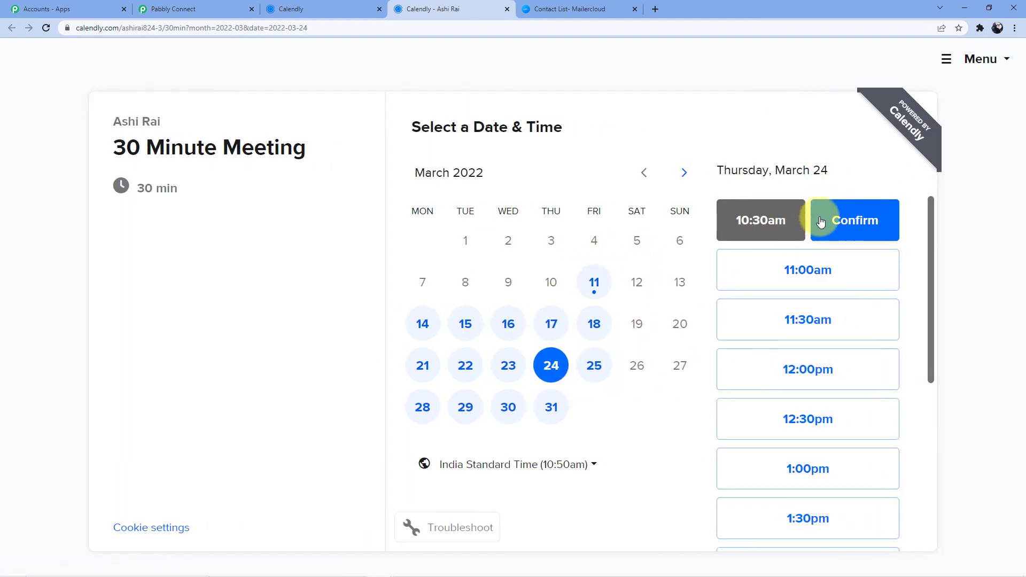
left_click(825, 223)
Enter the test invitee's first name, corrected last name and e-mail, then schedule the event.
left_click(456, 186)
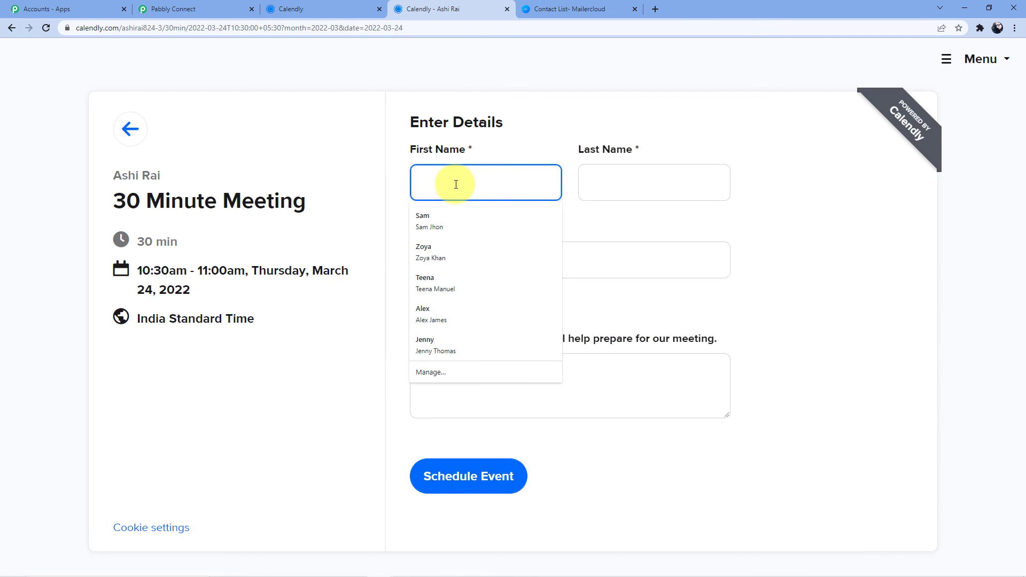
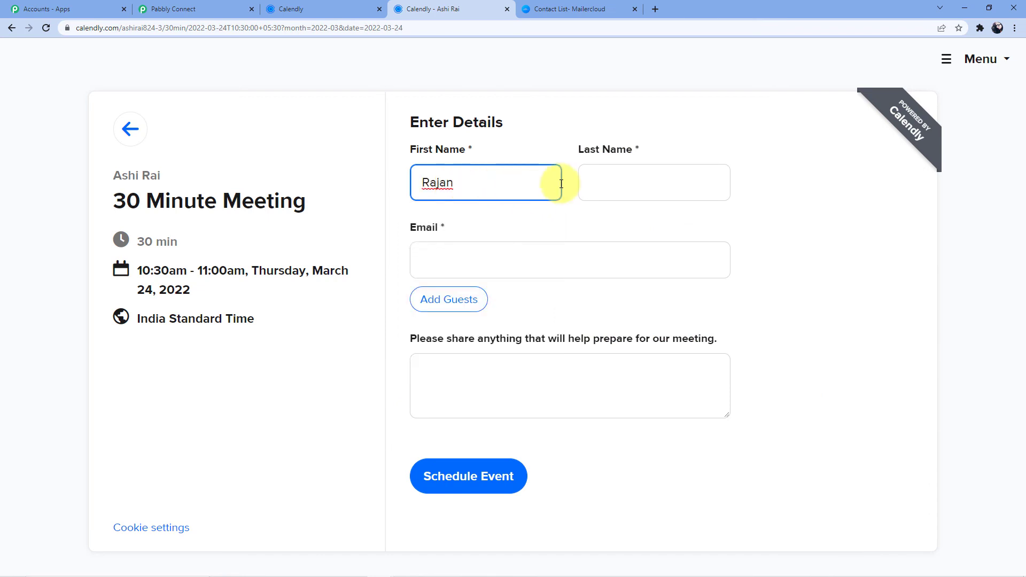
left_click(598, 185)
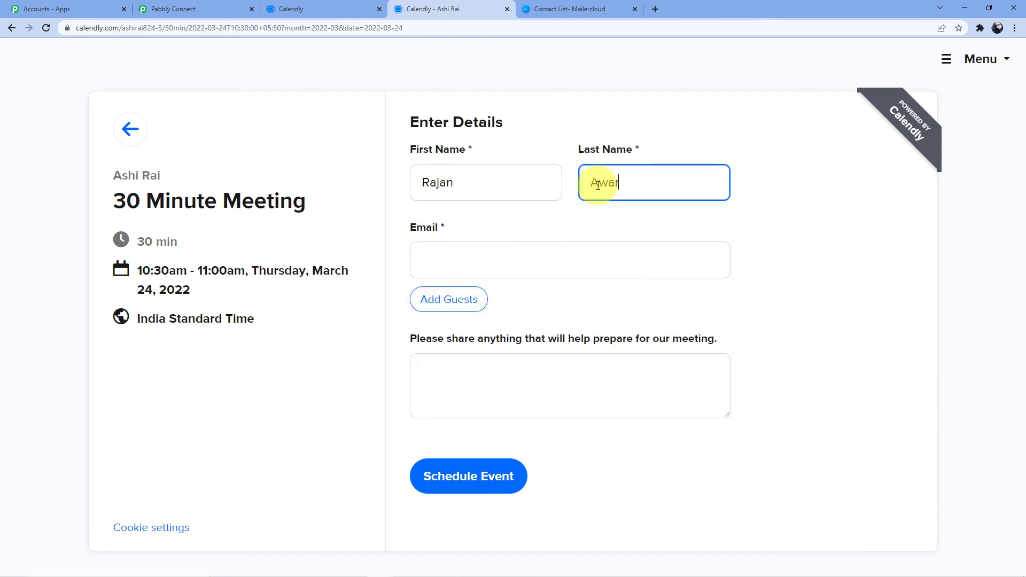
double_click(593, 183)
left_click(518, 270)
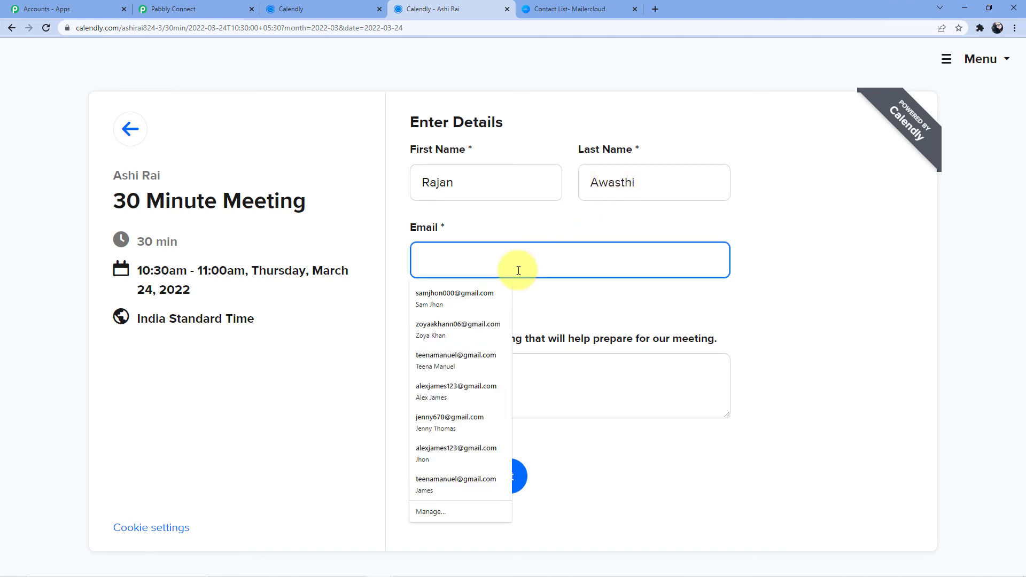
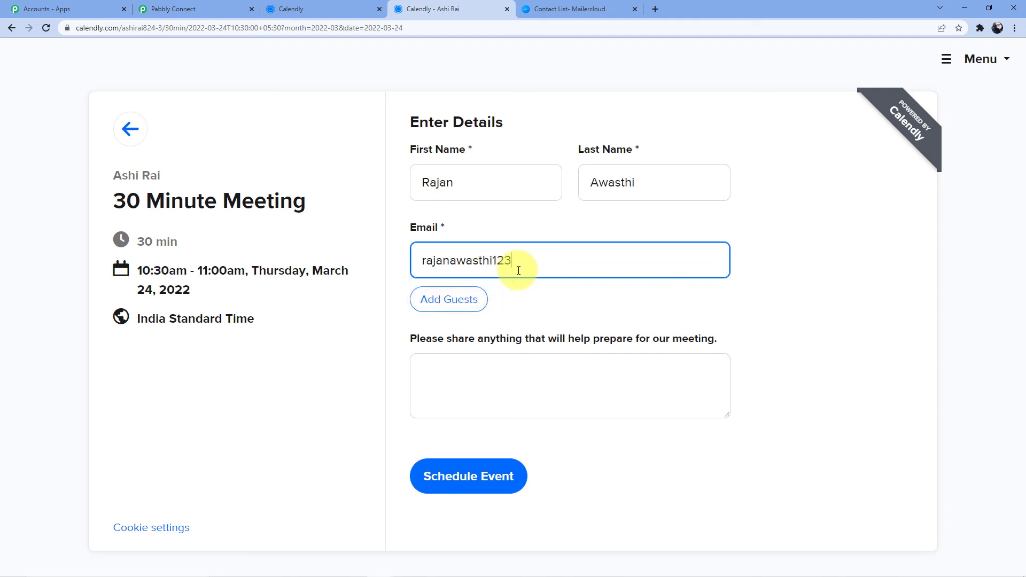
left_click(469, 476)
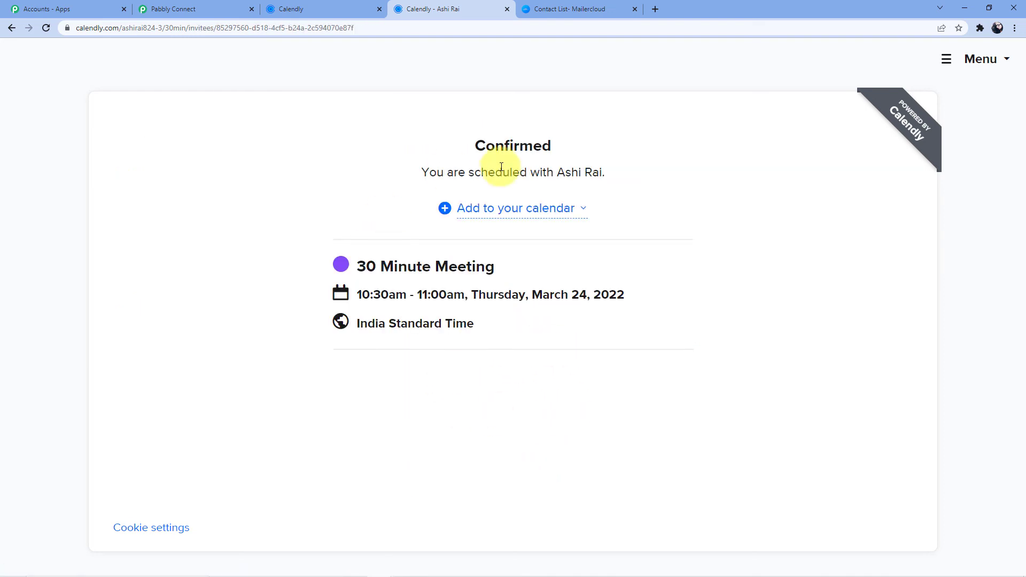
left_click(588, 9)
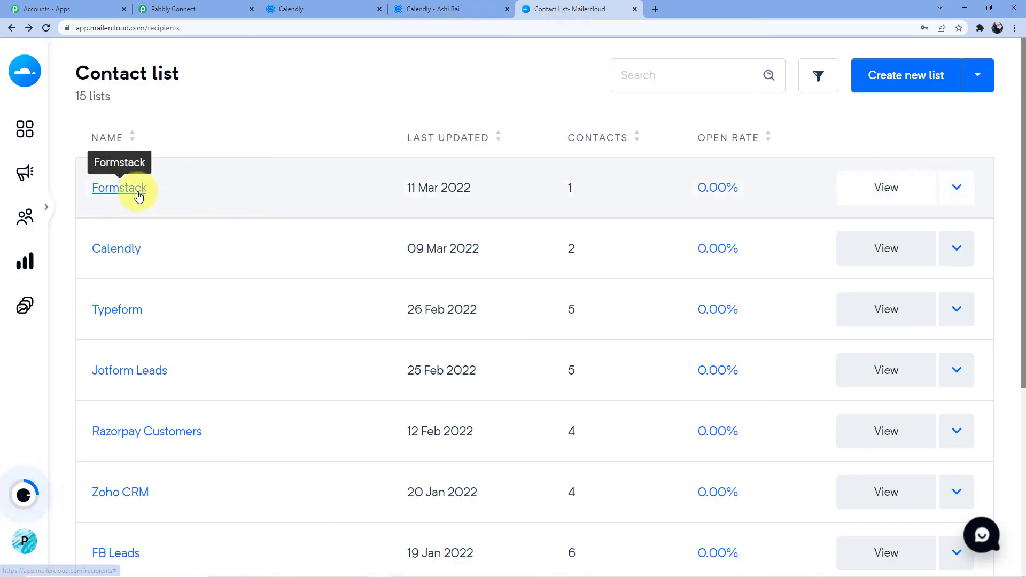
Open the Formstack list's Contacts tab to find the new invitee atop five contacts.
left_click(138, 193)
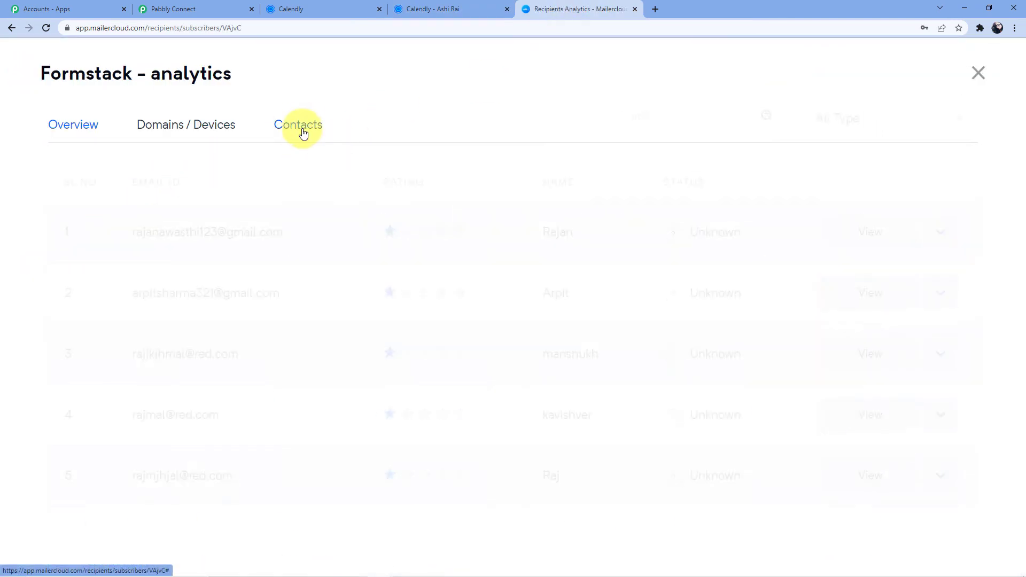
left_click(303, 127)
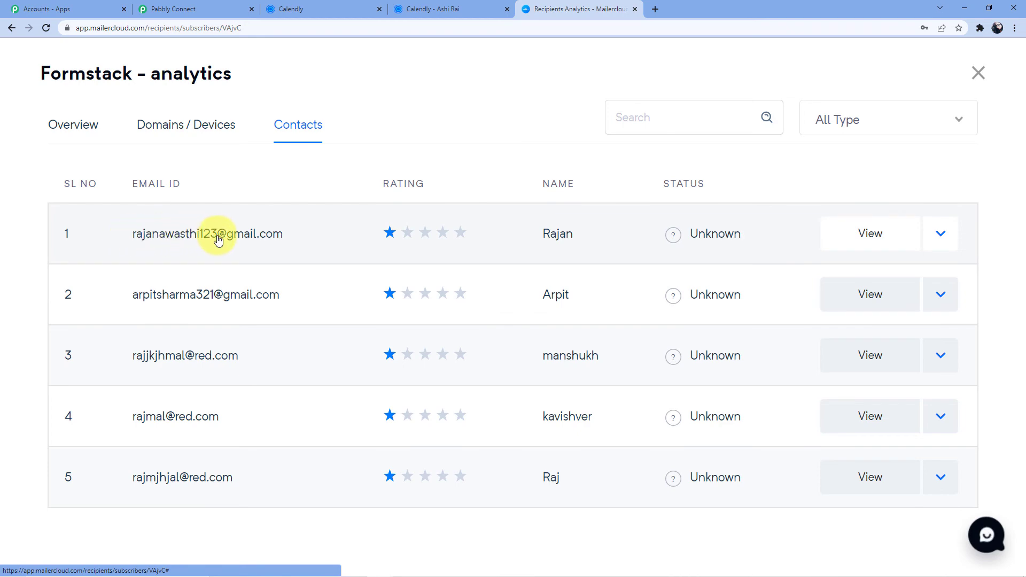
left_click(218, 8)
scroll(427, 379, "down", 5)
scroll(417, 390, "down", 5)
scroll(403, 401, "up", 15)
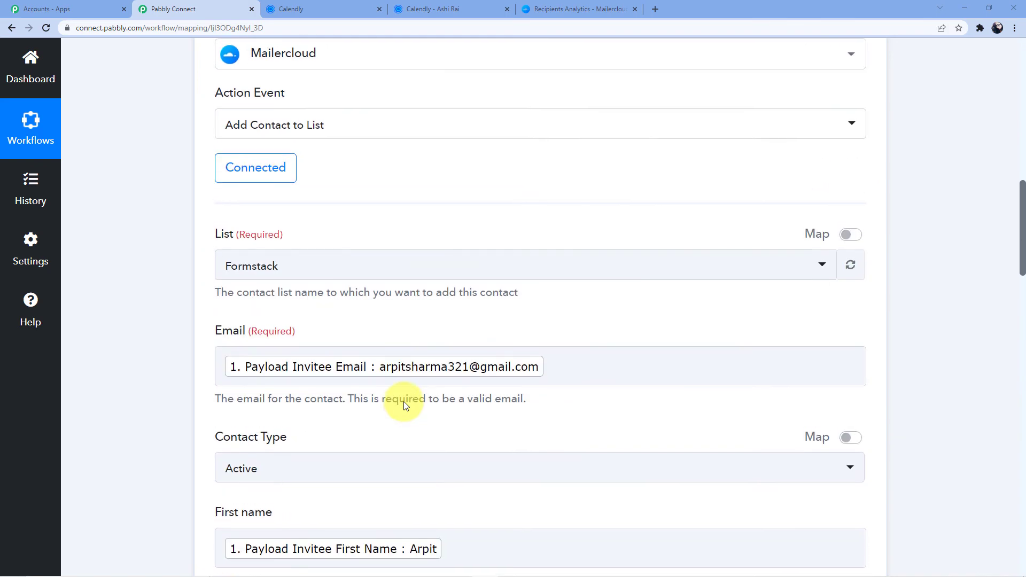
Collapse the Calendly Invitee Created trigger card to view the full workflow.
scroll(406, 412, "up", 8)
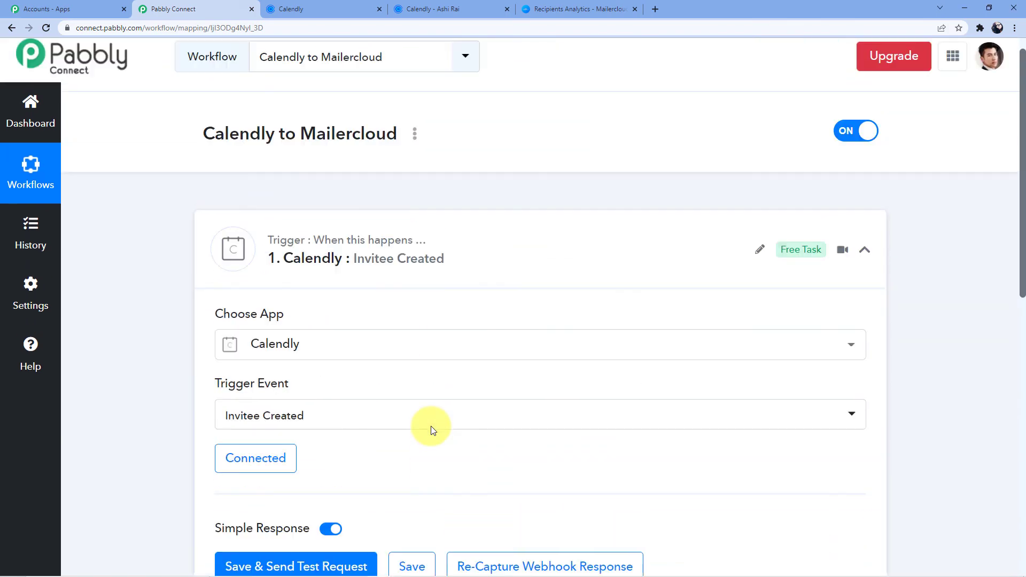
left_click(513, 260)
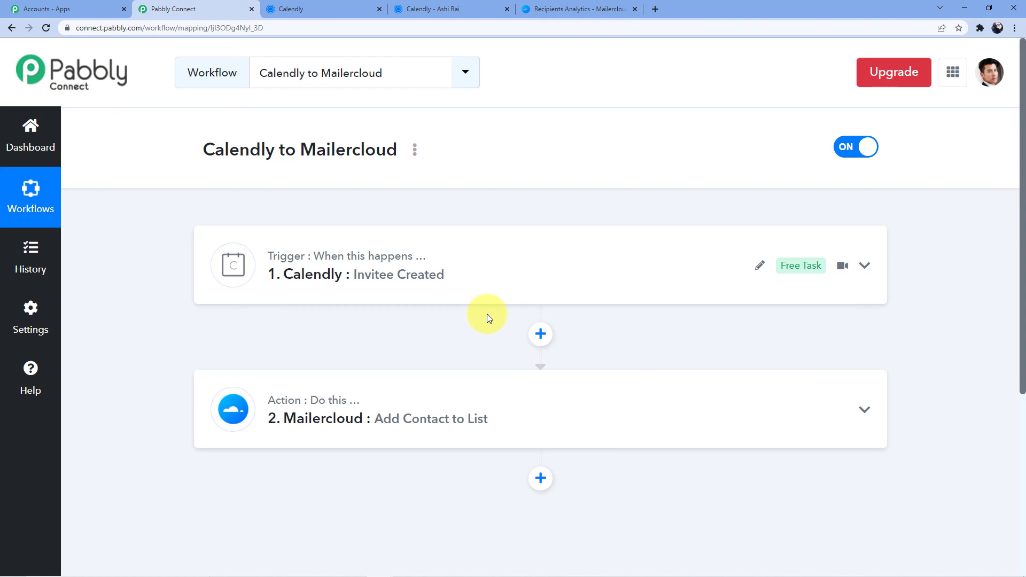
scroll(405, 233, "down", 1)
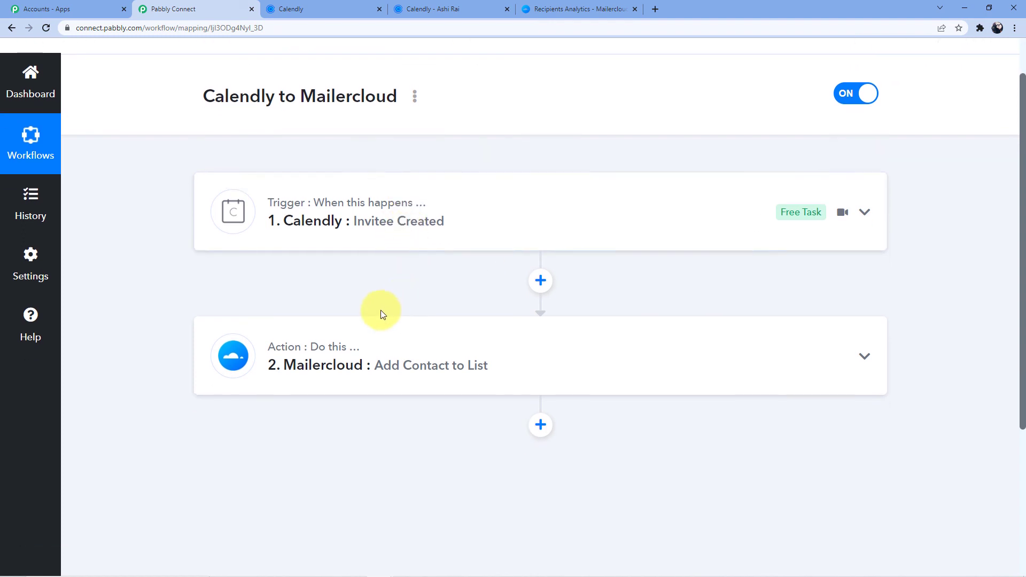